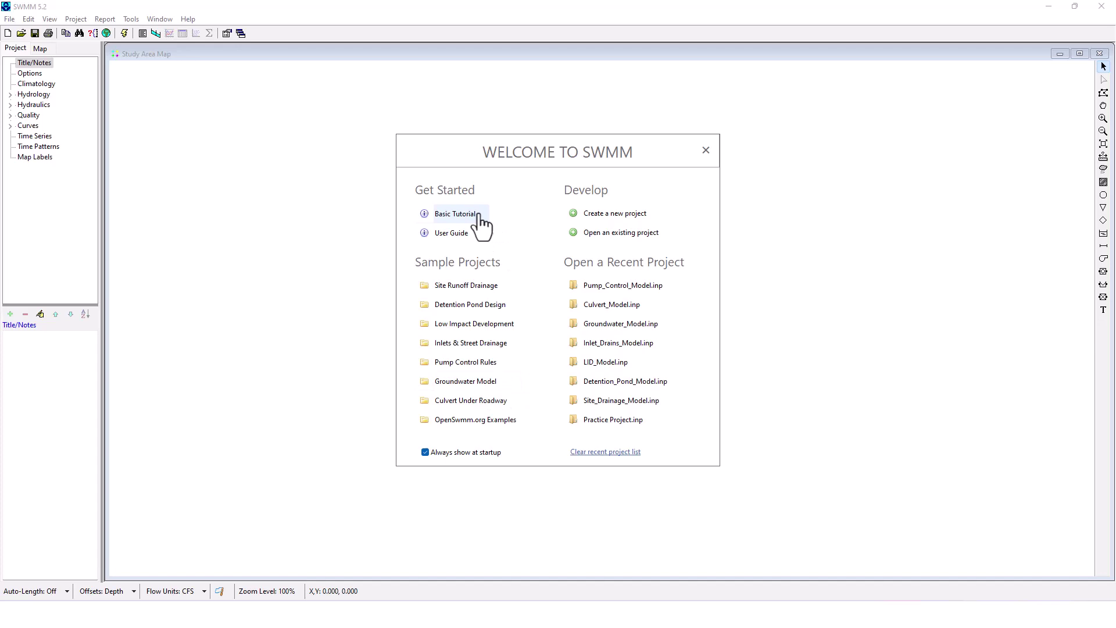
Open the Groundwater Model sample and drag its Notepad description to the right of the map.
click(468, 384)
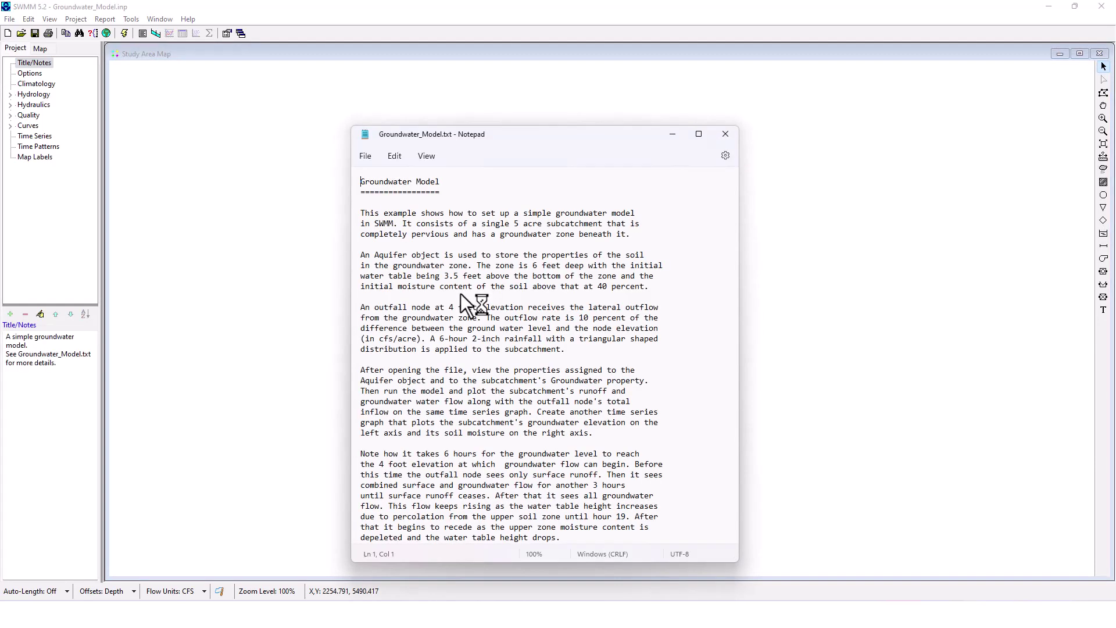
drag(618, 134, 481, 90)
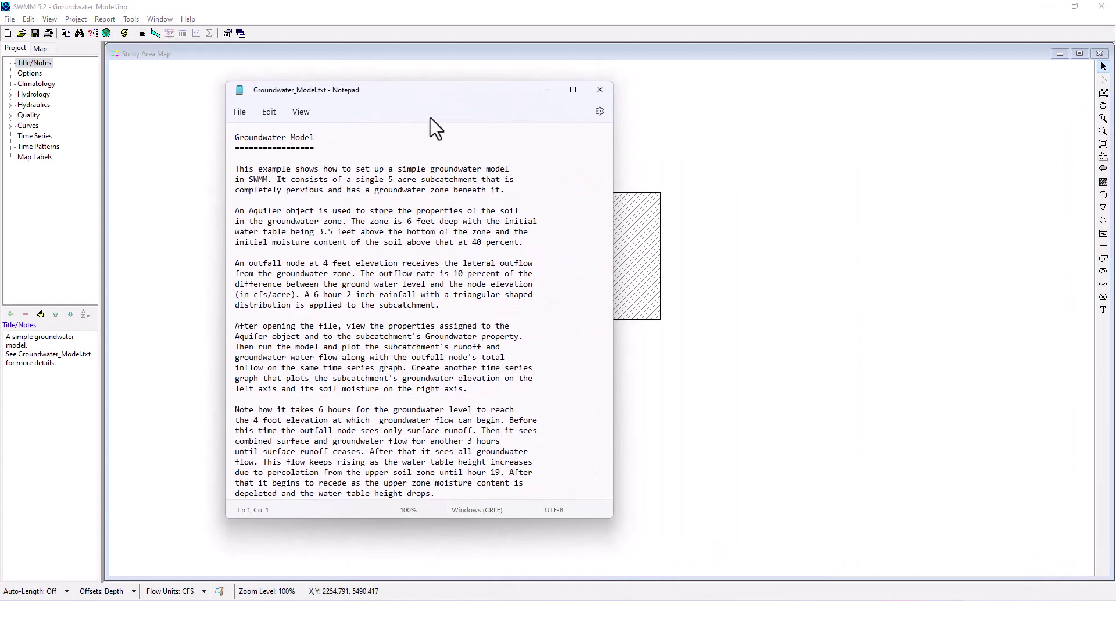
scroll(470, 231, down, 3)
scroll(470, 244, up, 3)
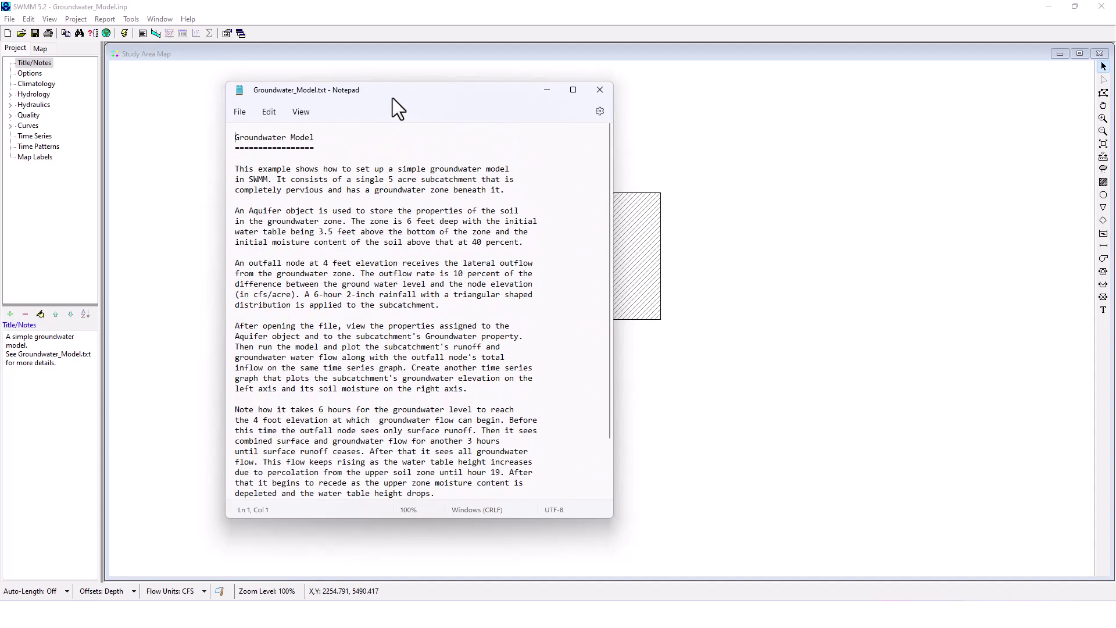
drag(391, 91, 774, 92)
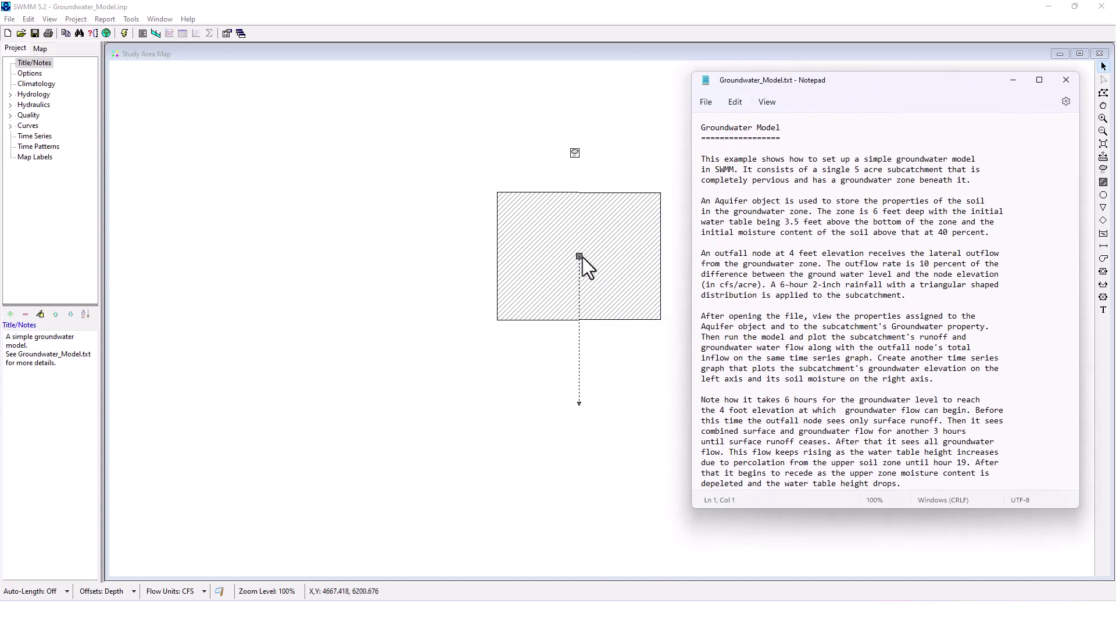
Open subcatchment 1's properties and scroll them, confirming area 5, Horton infiltration and Groundwater YES.
click(578, 256)
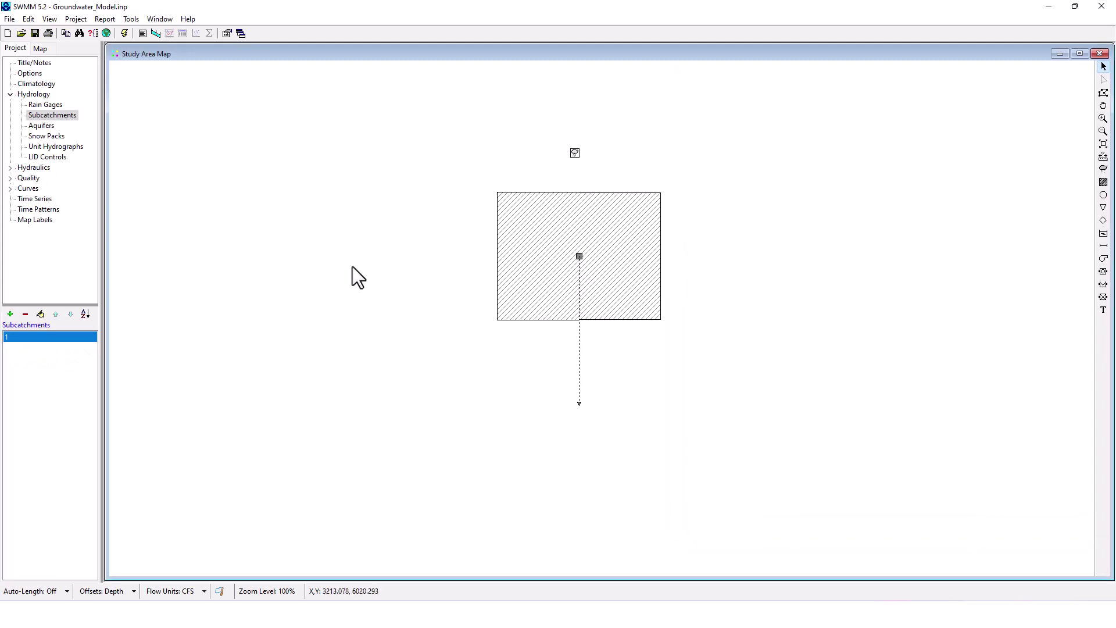
click(40, 314)
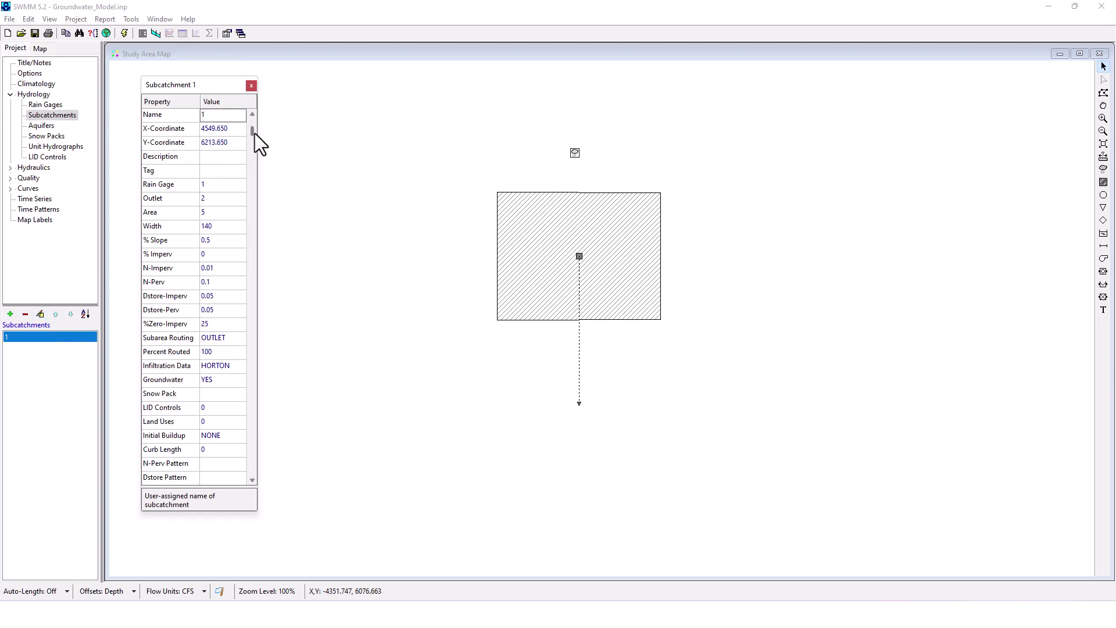
drag(253, 128, 263, 348)
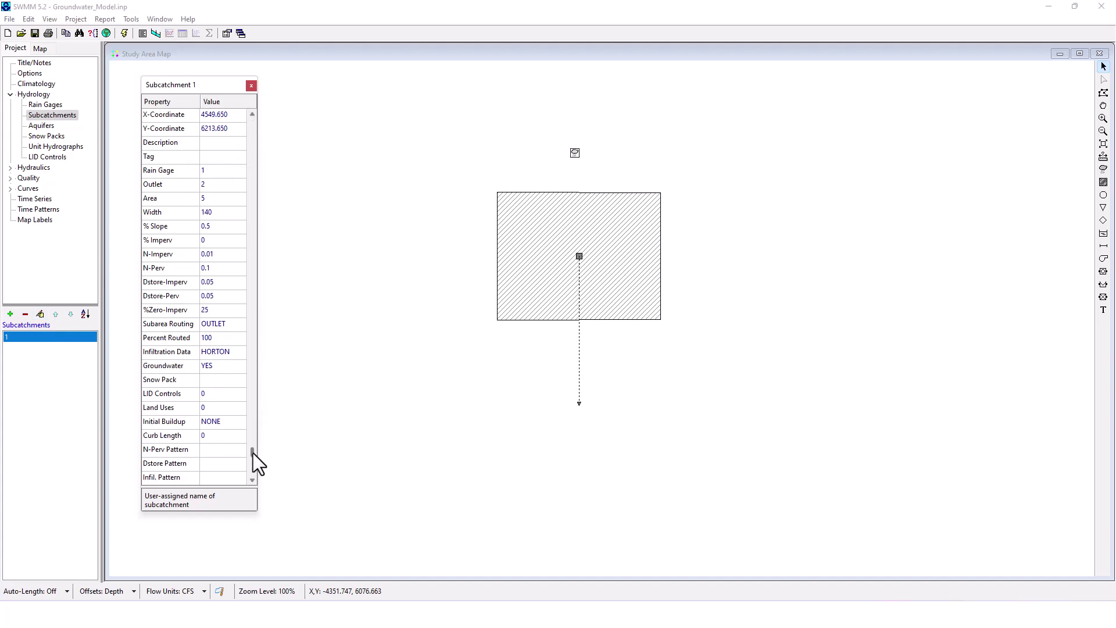
drag(253, 452, 279, 230)
drag(278, 174, 248, 291)
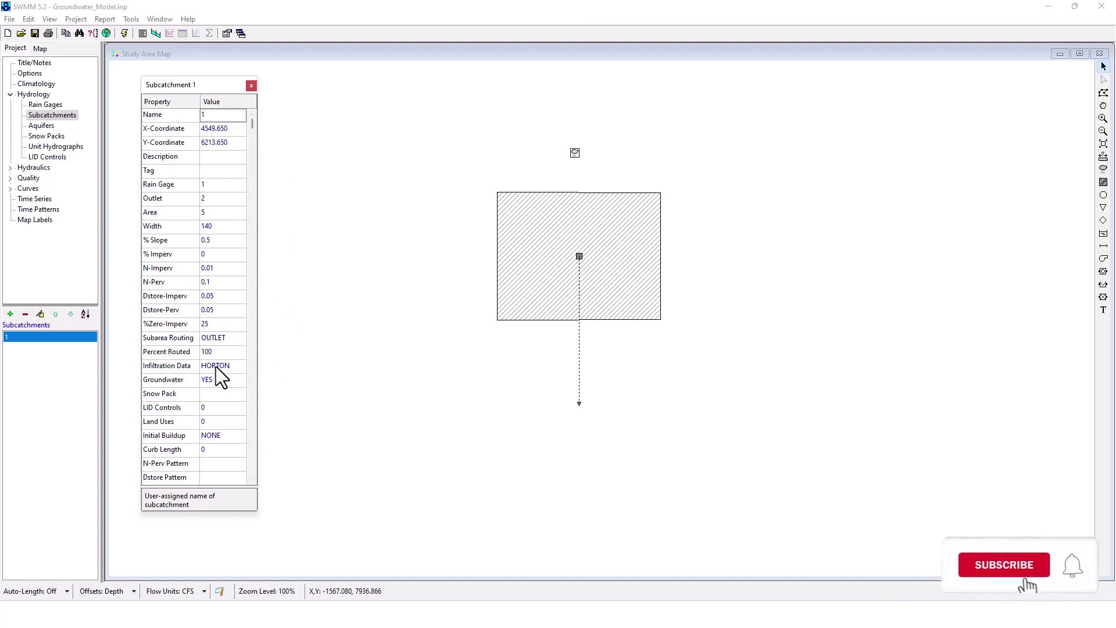
key(alt+Tab)
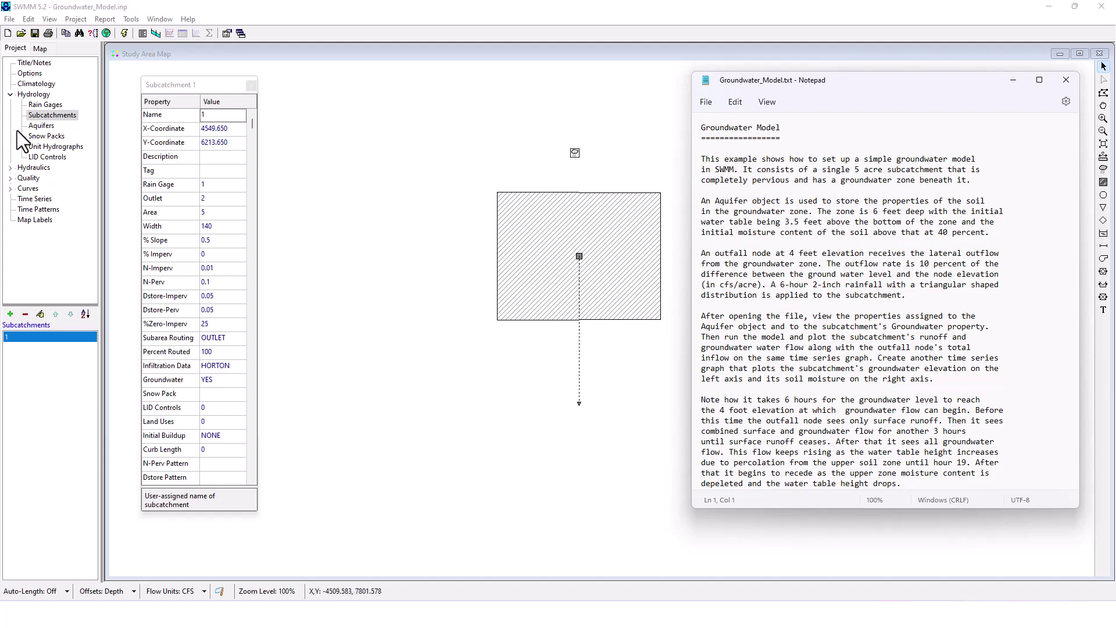
Open aquifer 1's editor and enlarge it to show all values, including Conductivity 0.1.
click(42, 125)
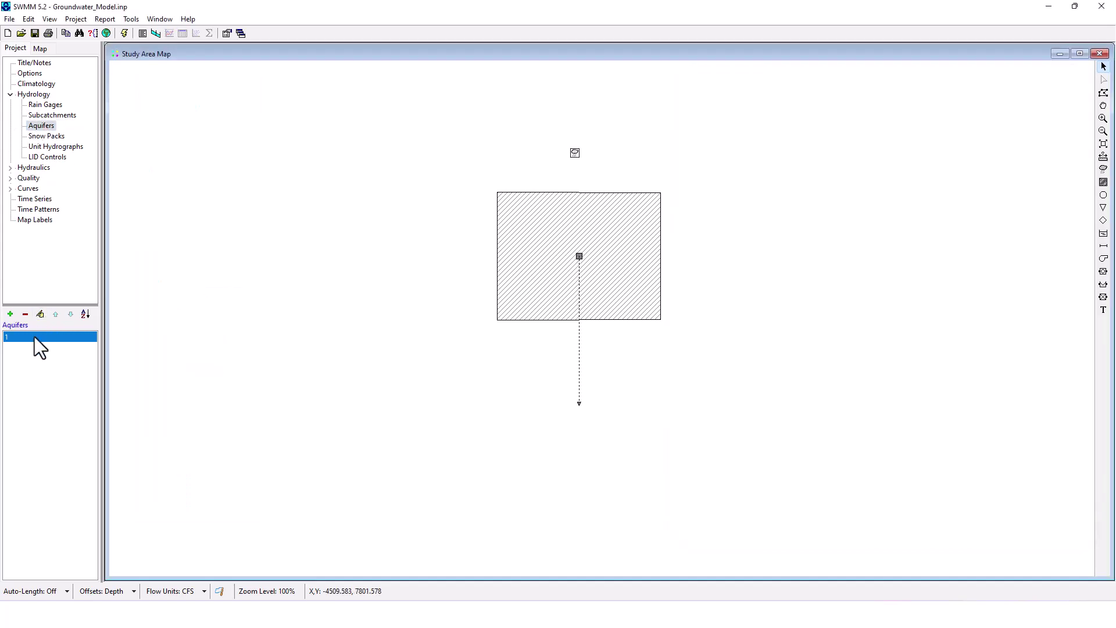
click(40, 314)
drag(563, 161, 240, 79)
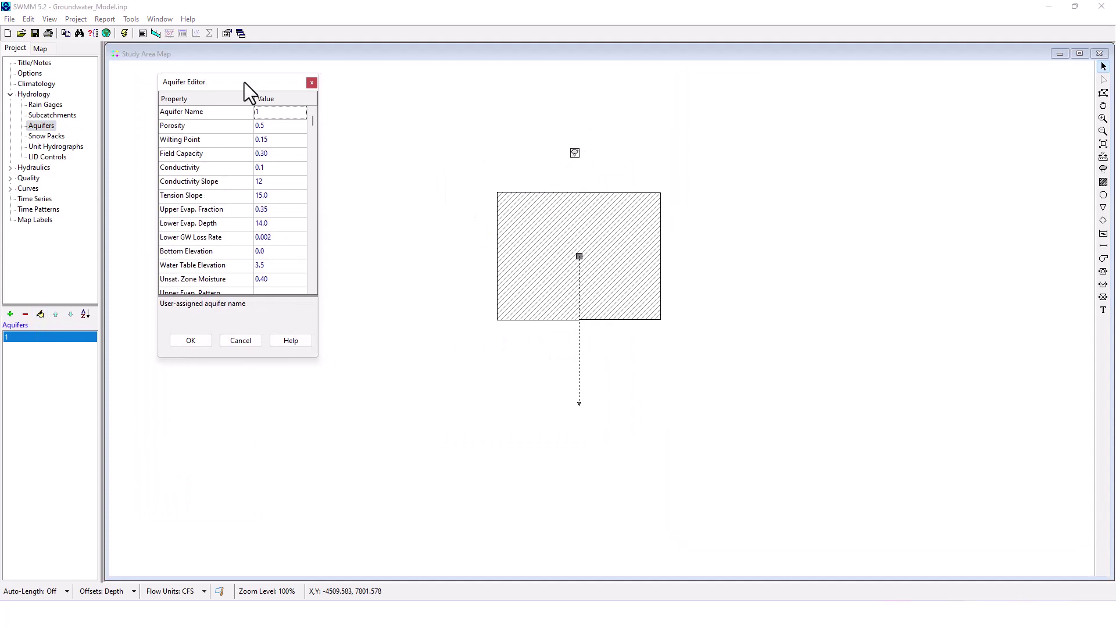
drag(252, 360, 253, 515)
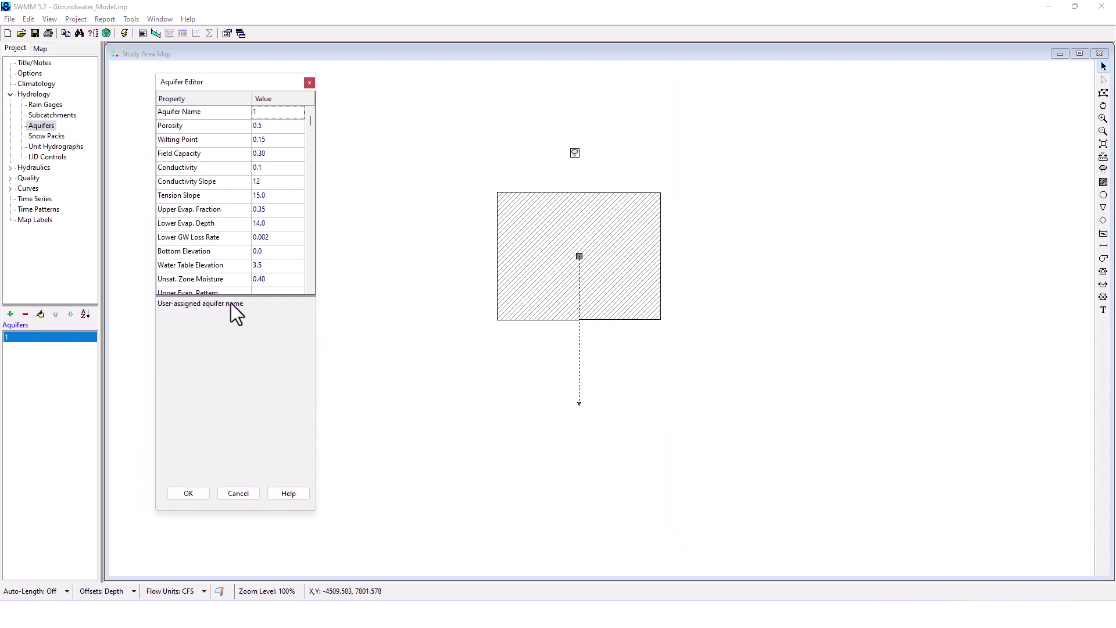
drag(233, 298, 226, 456)
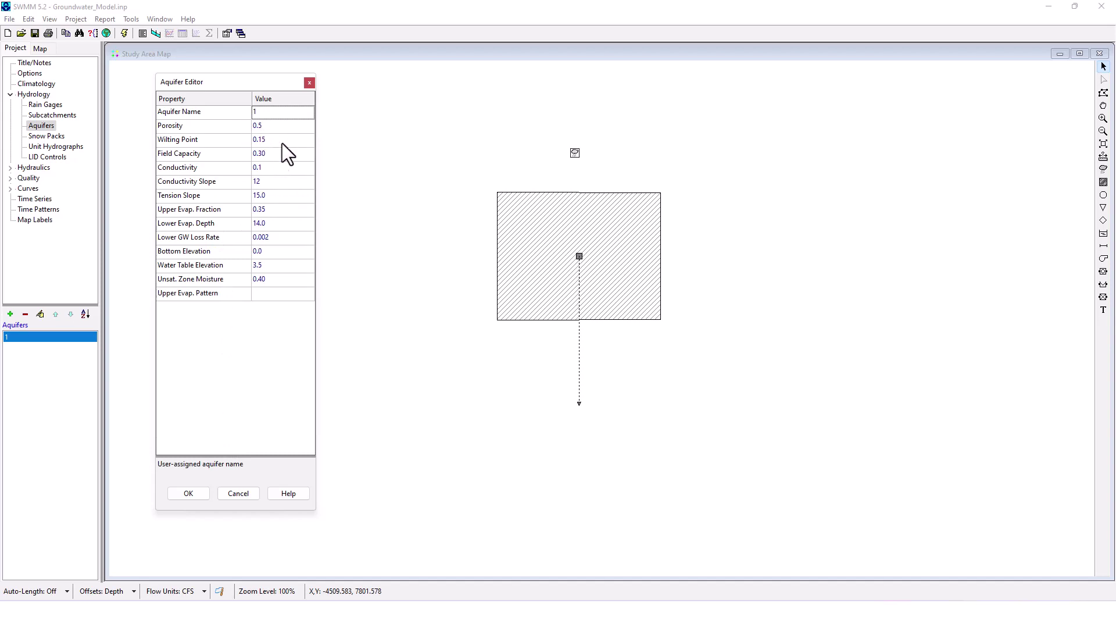
key(alt+Tab)
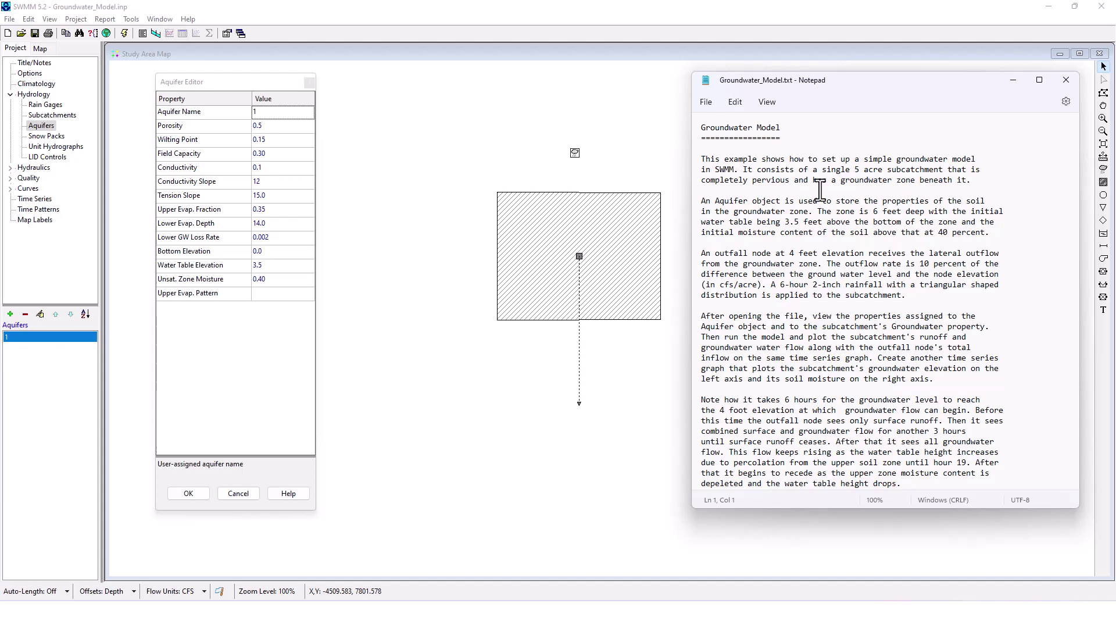
Close the aquifer editor, run the simulation and dismiss the run status message.
click(120, 36)
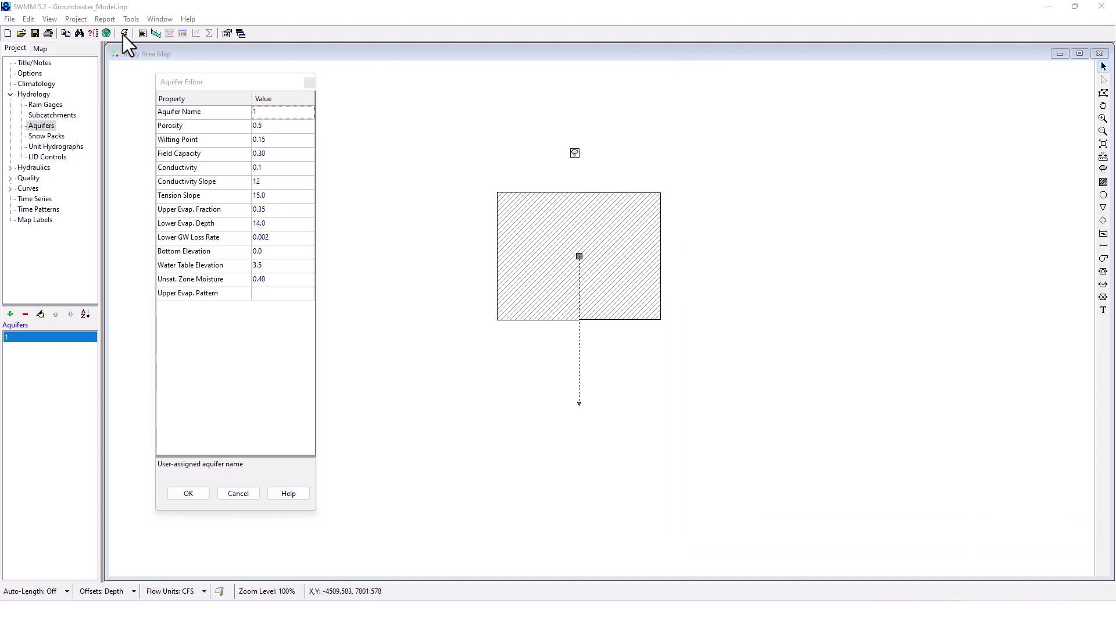
click(309, 82)
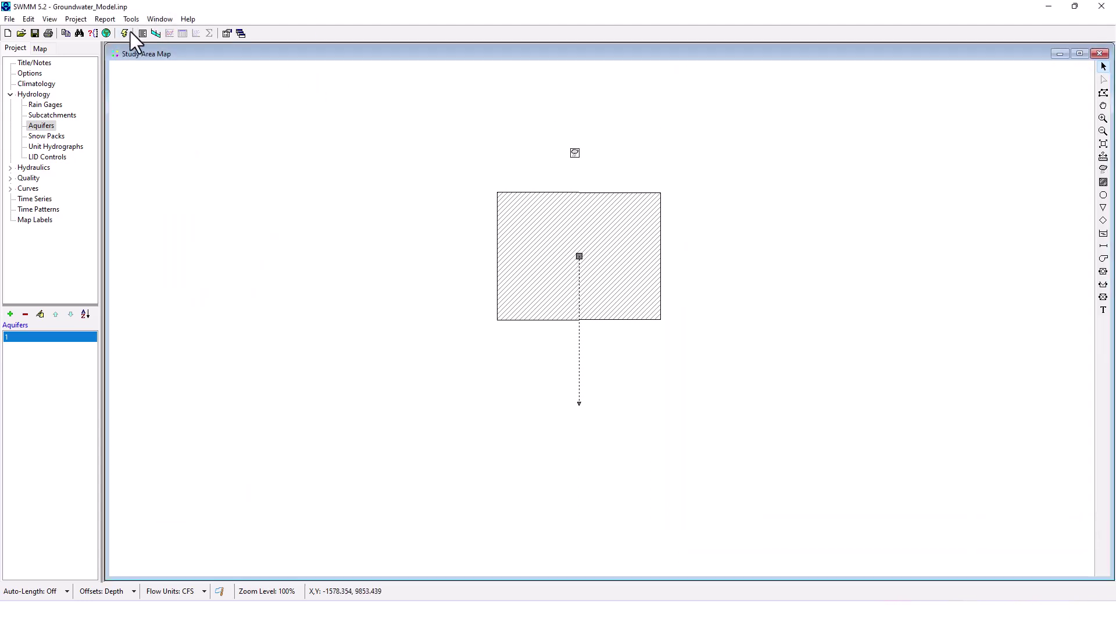
click(129, 32)
click(571, 355)
Check the Notepad notes, then bring up the Report menu.
click(732, 614)
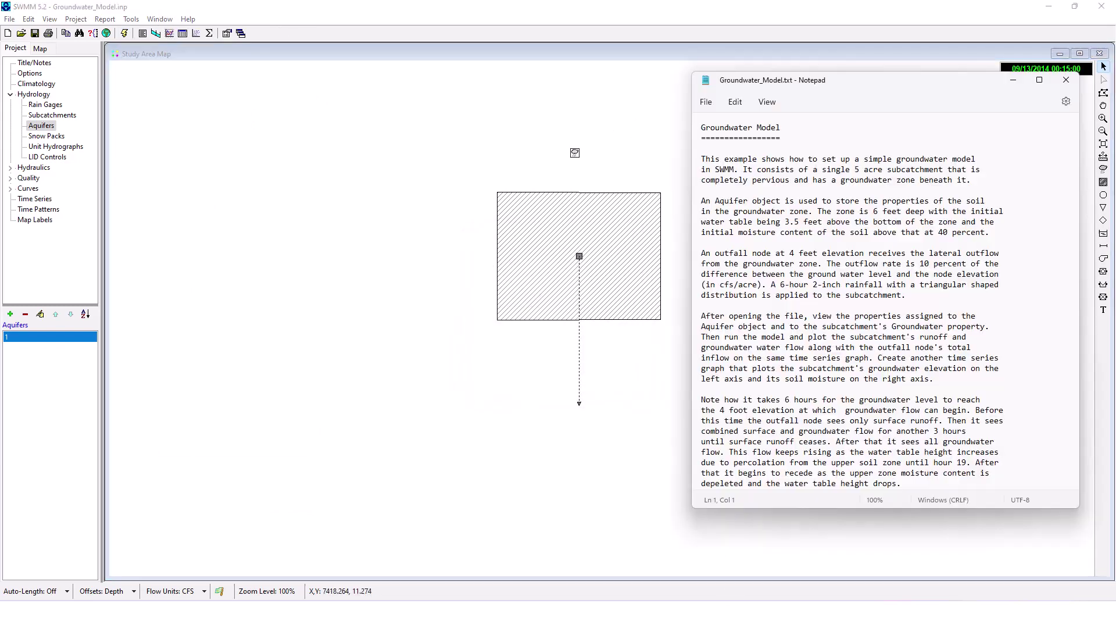
click(114, 20)
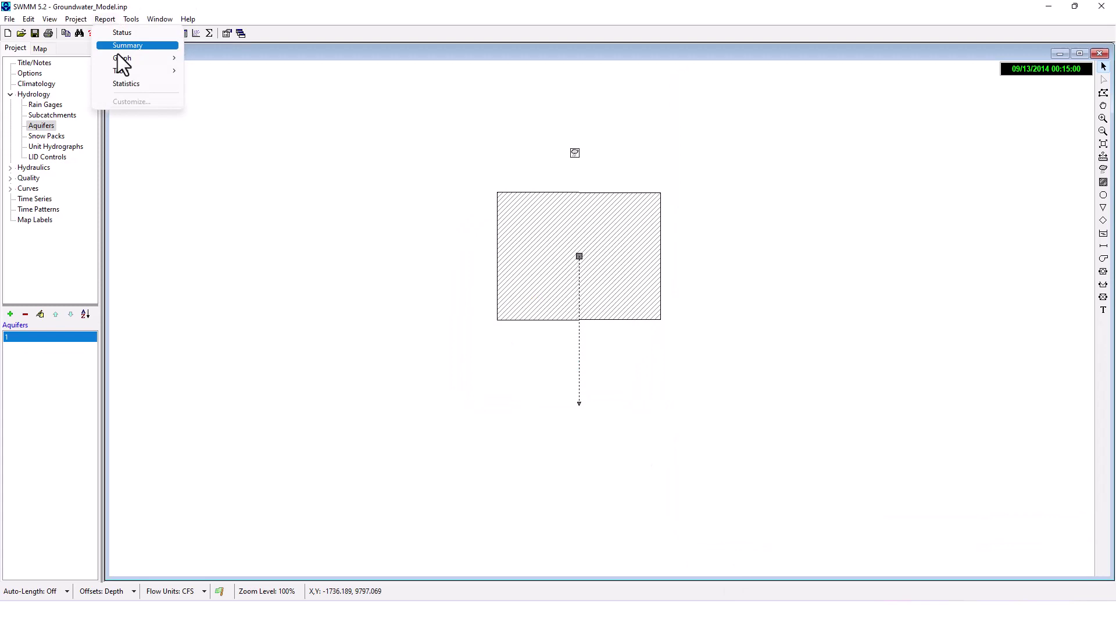
key(alt+Tab)
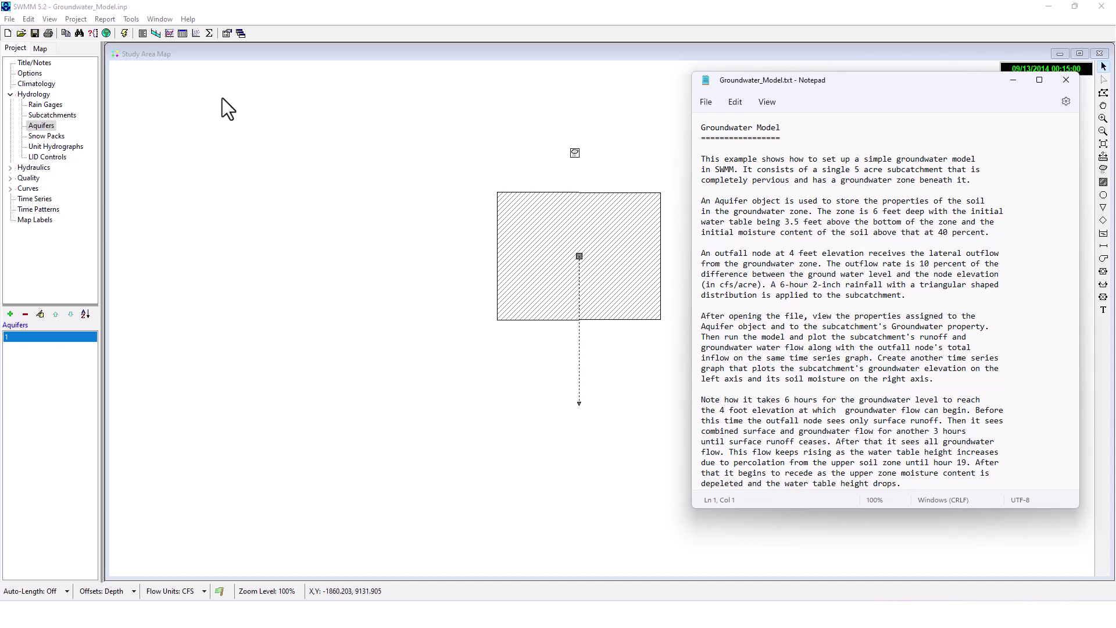
click(115, 19)
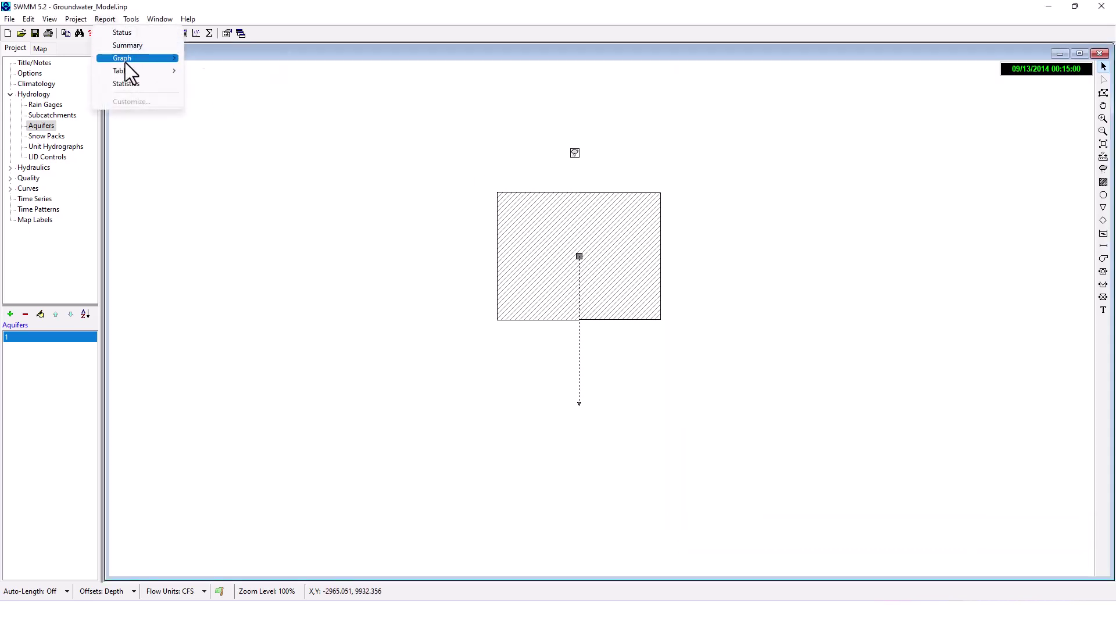
Start a time series plot and add Subcatchment 1 Runoff as its first series.
mouse_move(124, 59)
click(205, 70)
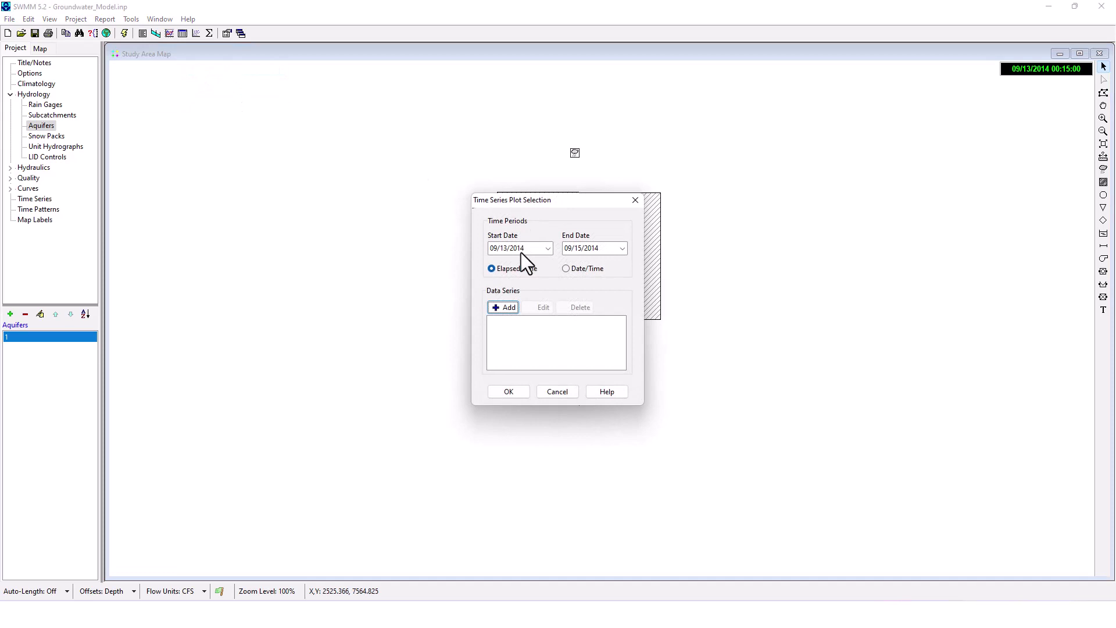
click(510, 310)
click(616, 269)
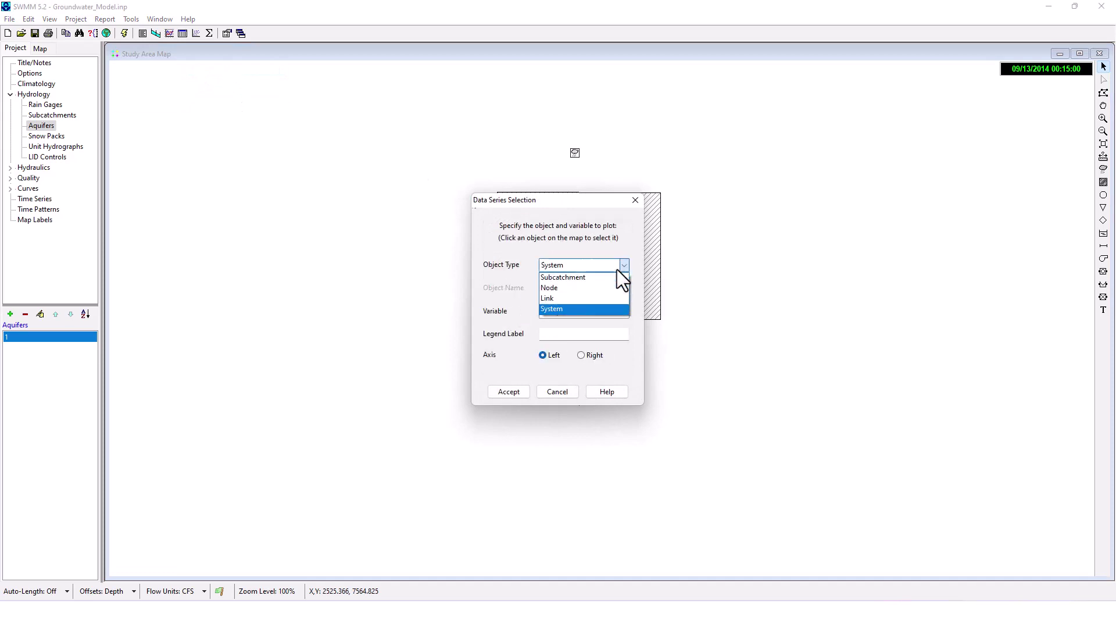
click(573, 278)
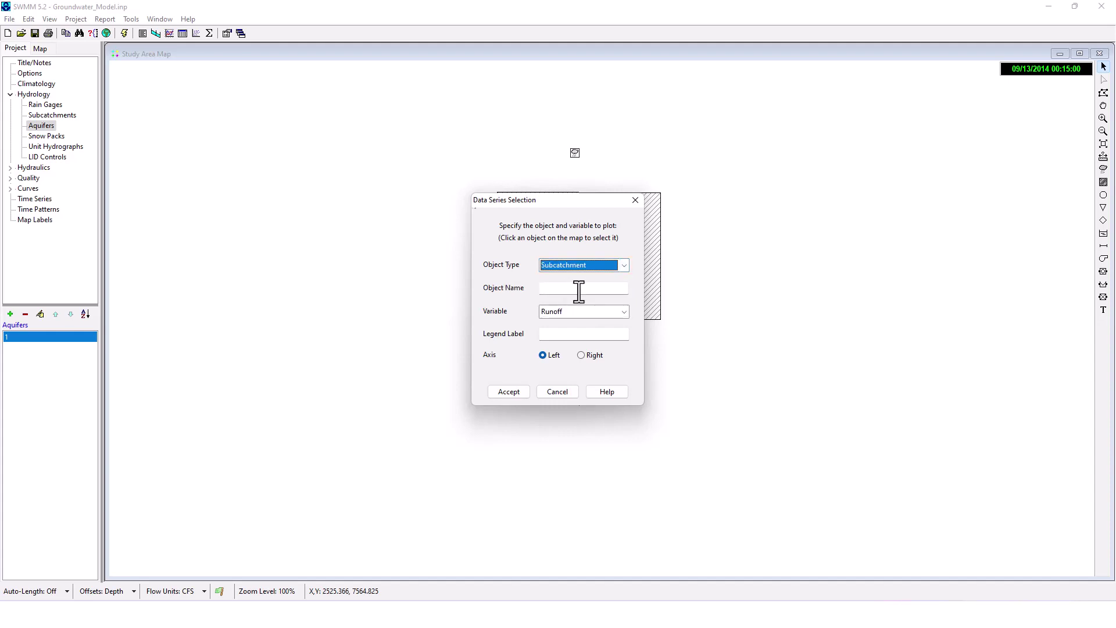
click(578, 289)
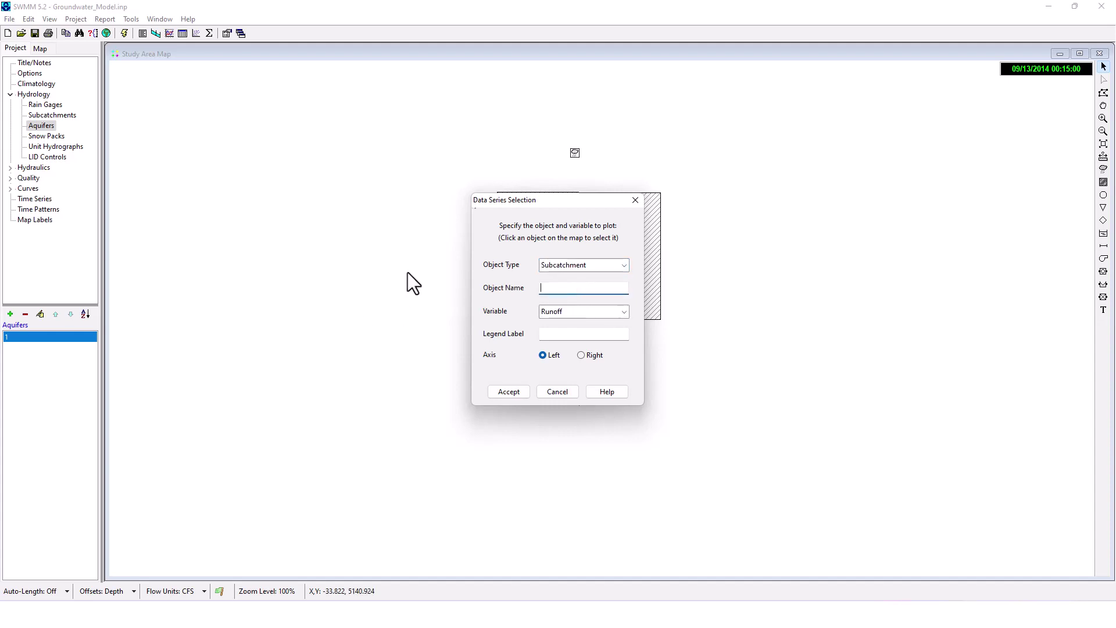
drag(604, 201, 452, 180)
click(583, 256)
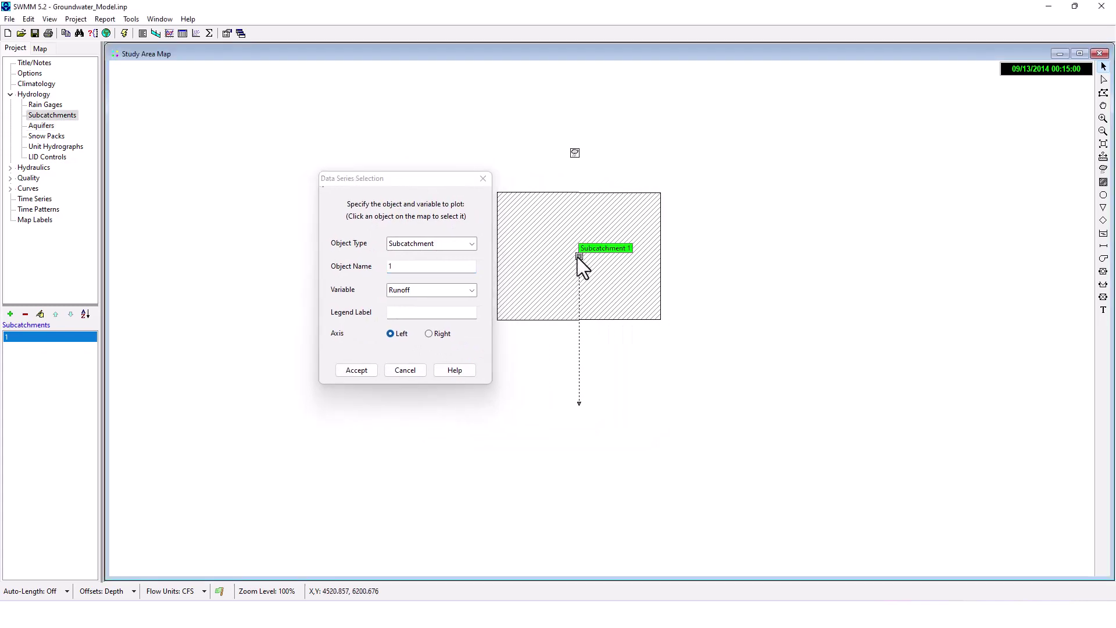
click(713, 599)
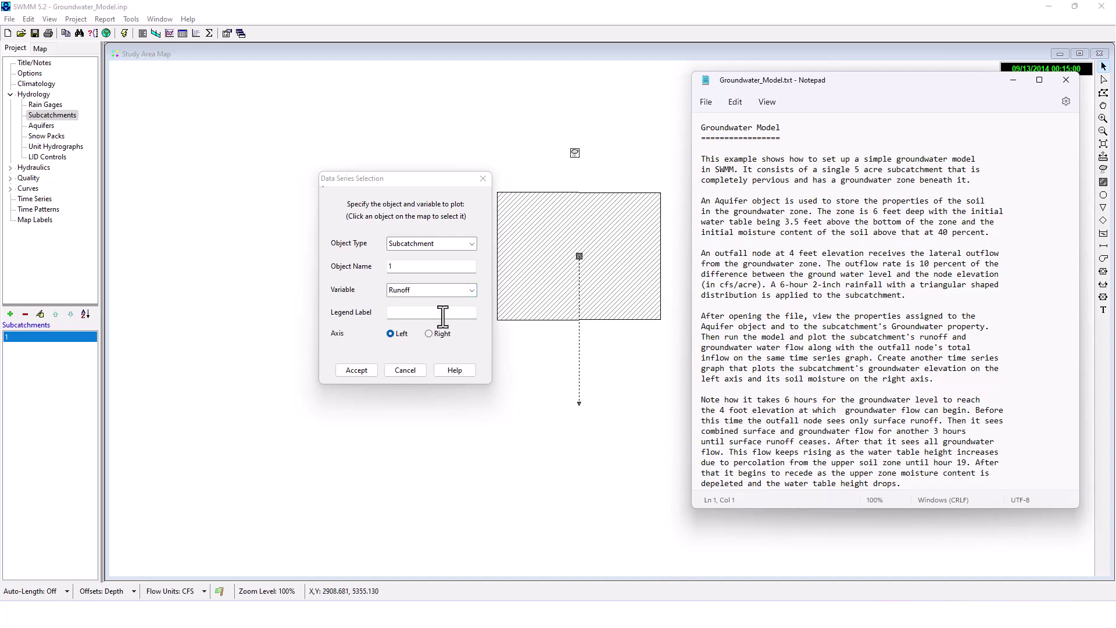
click(364, 372)
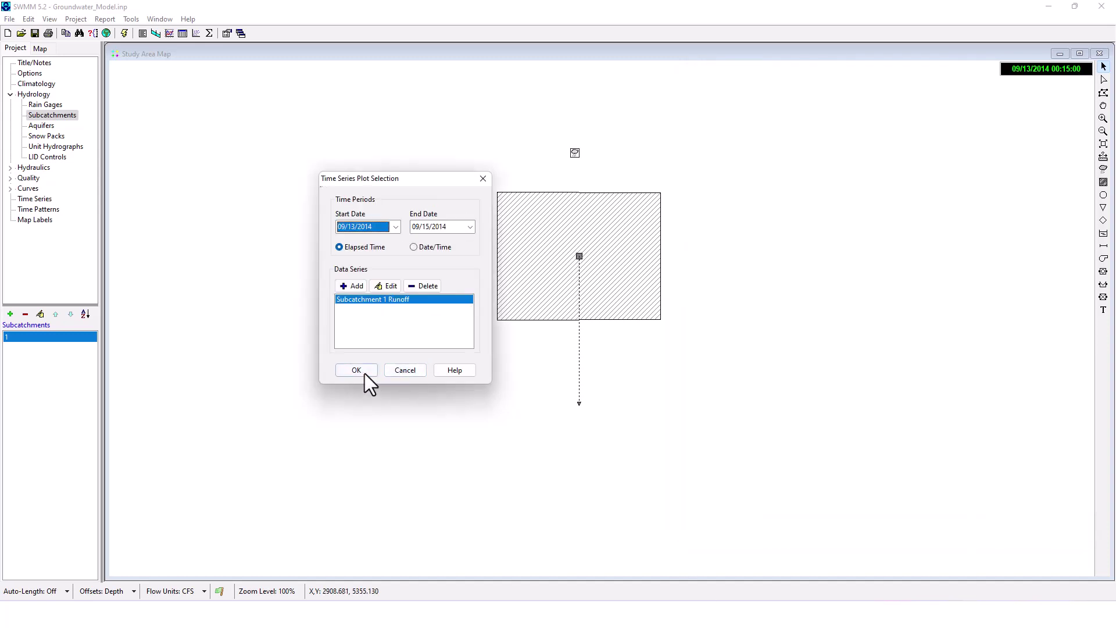
Add a Subcatchment 1 GW Flow series to the plot.
click(354, 285)
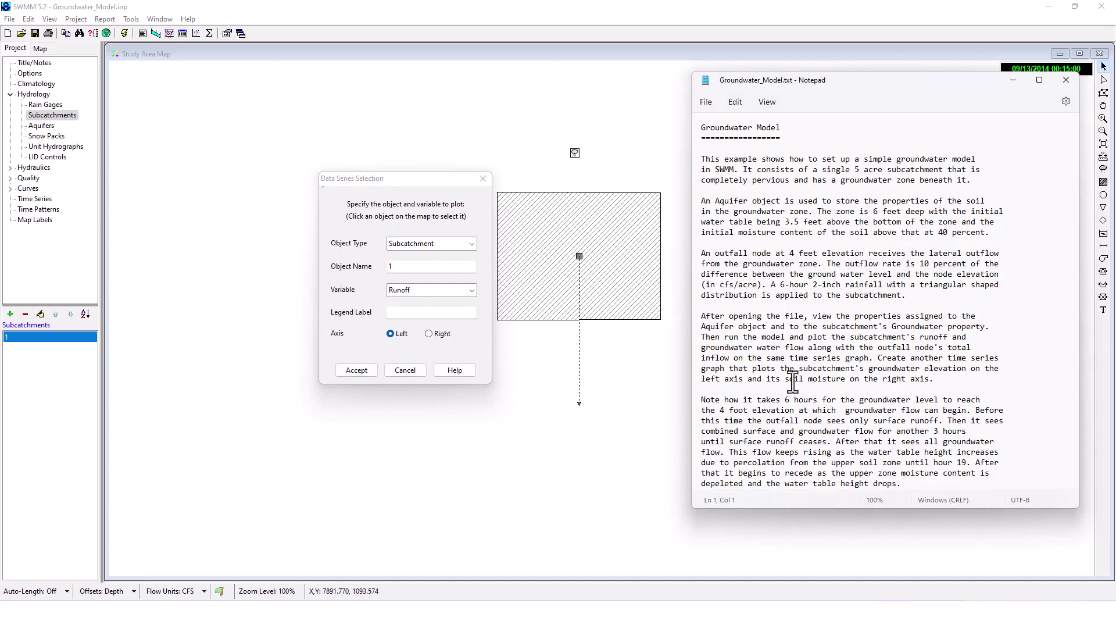
click(472, 289)
click(422, 360)
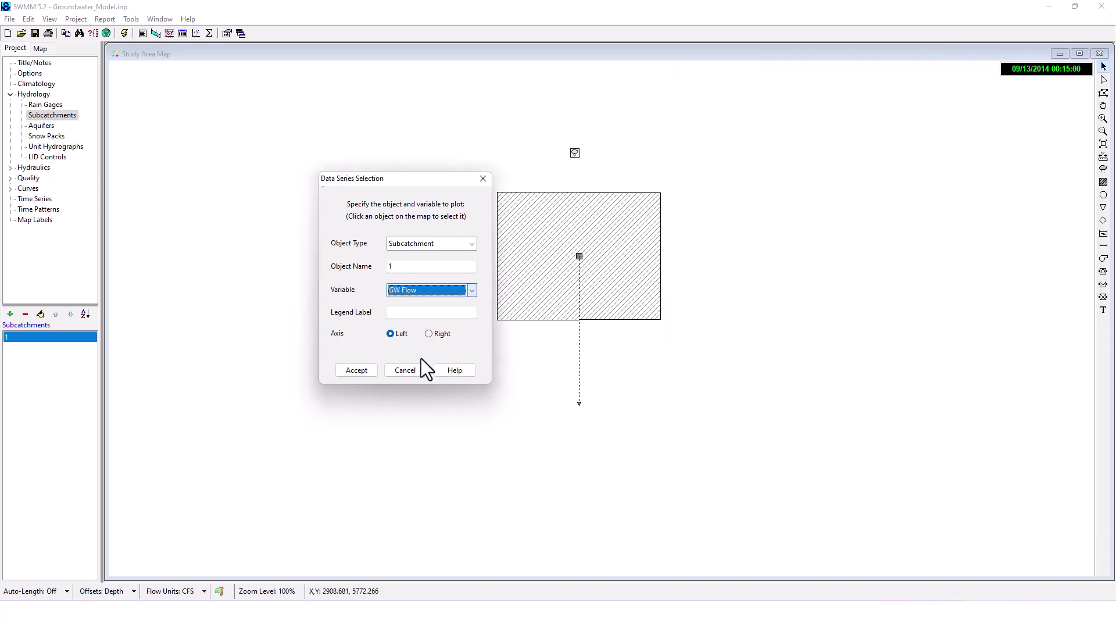
click(354, 369)
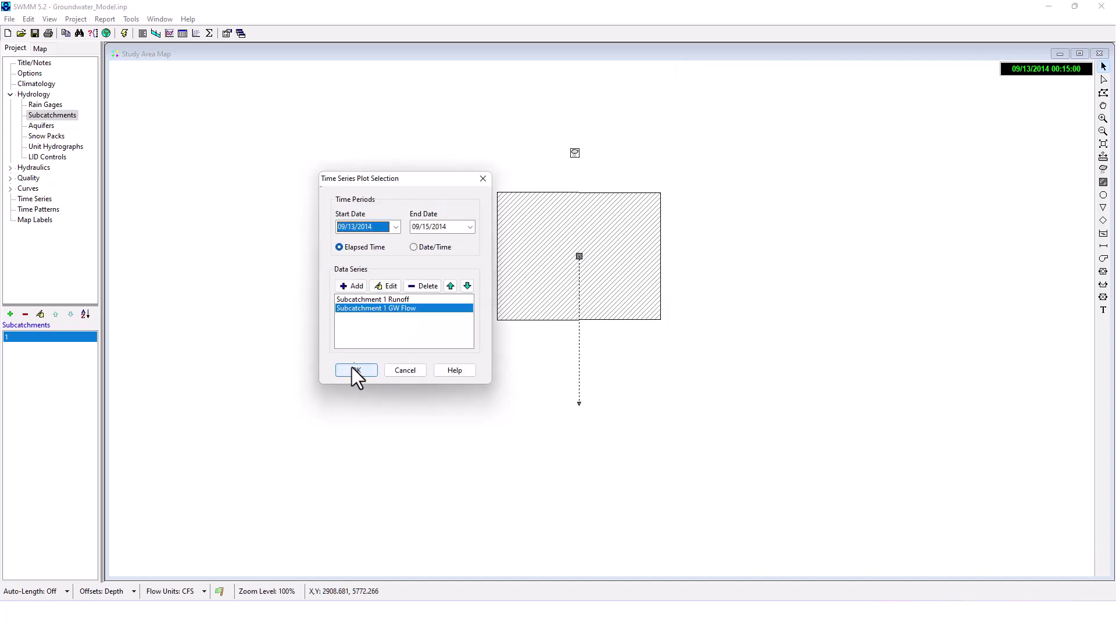
Add a Node 2 Total Inflow series for the outfall.
click(355, 285)
key(alt+Tab)
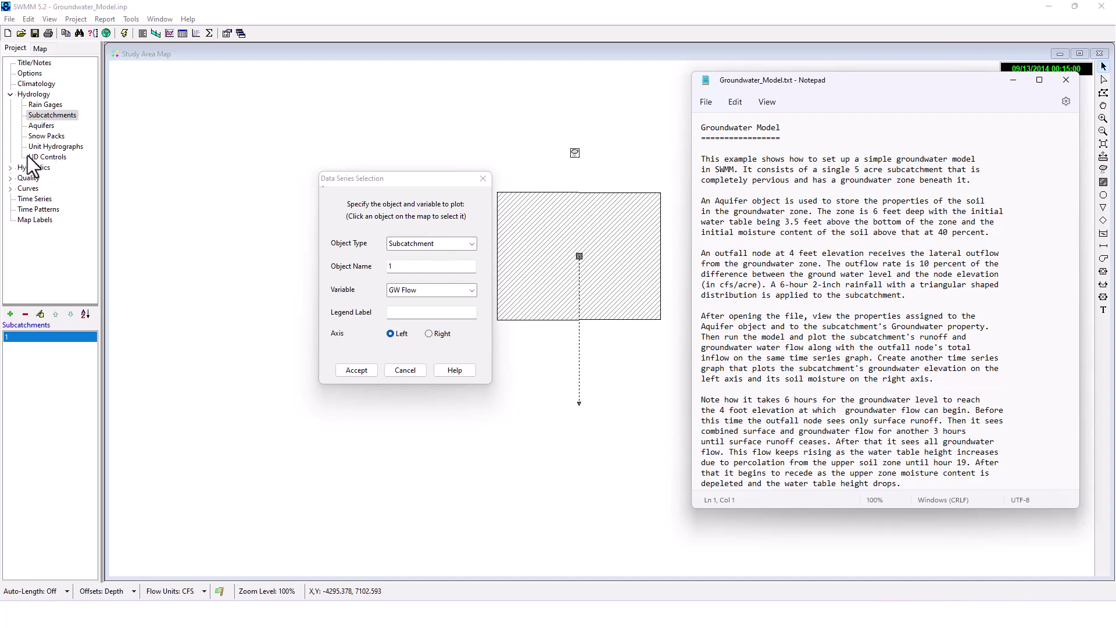
click(423, 244)
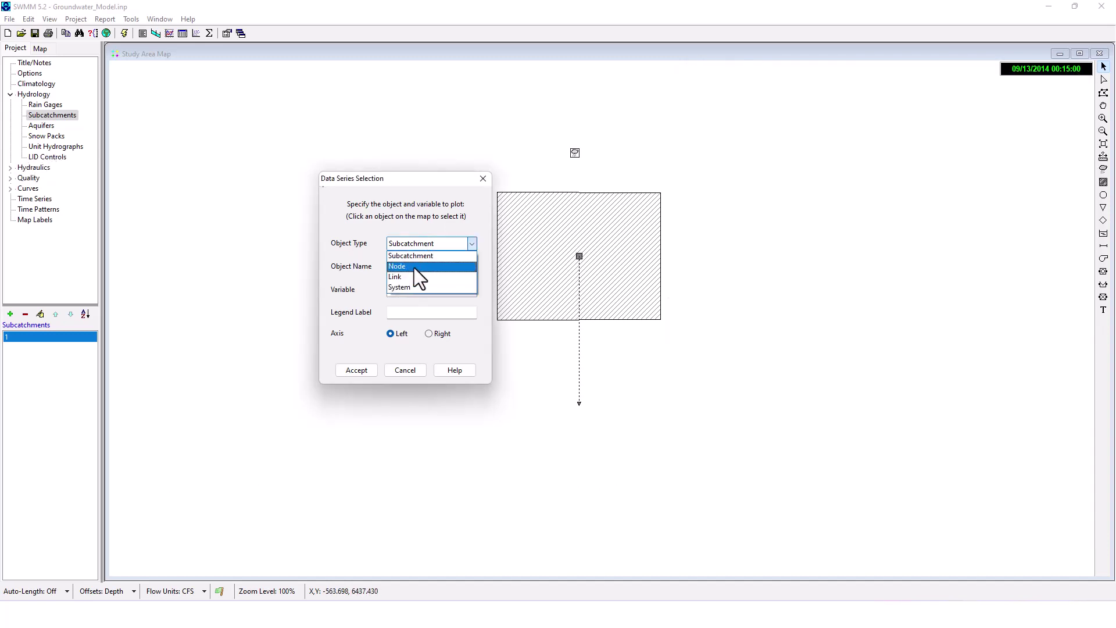
click(415, 267)
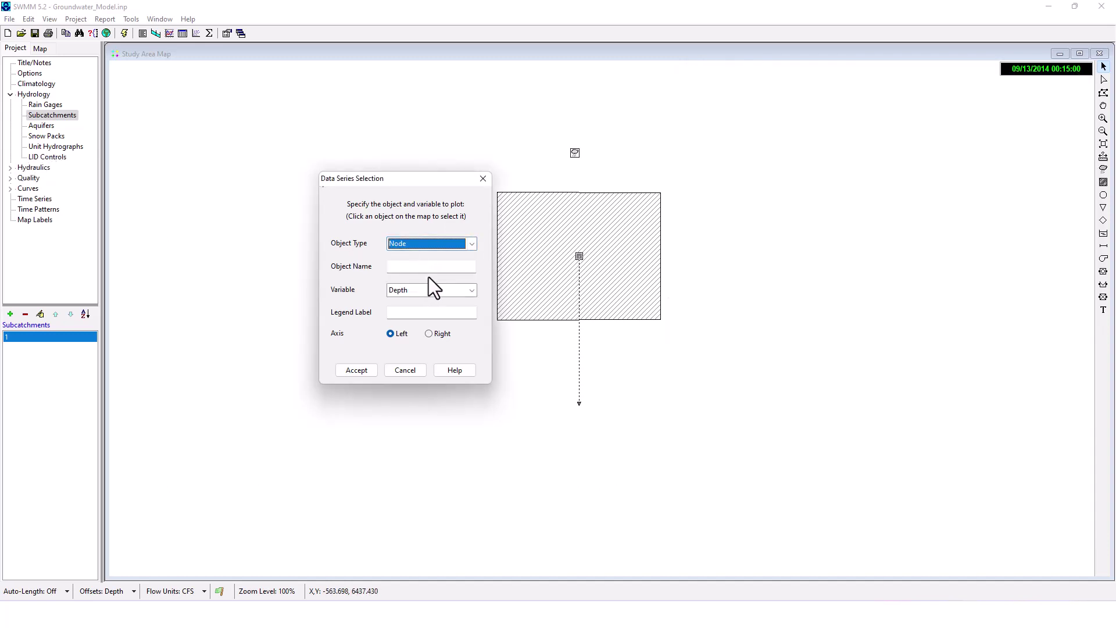
click(578, 403)
click(465, 292)
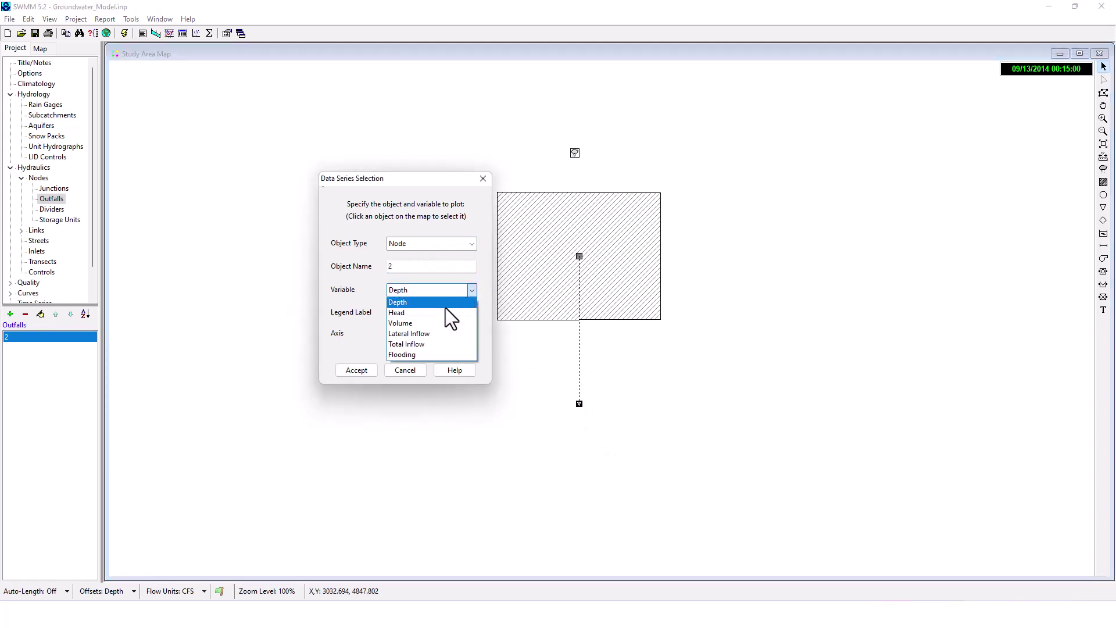
click(433, 343)
click(352, 370)
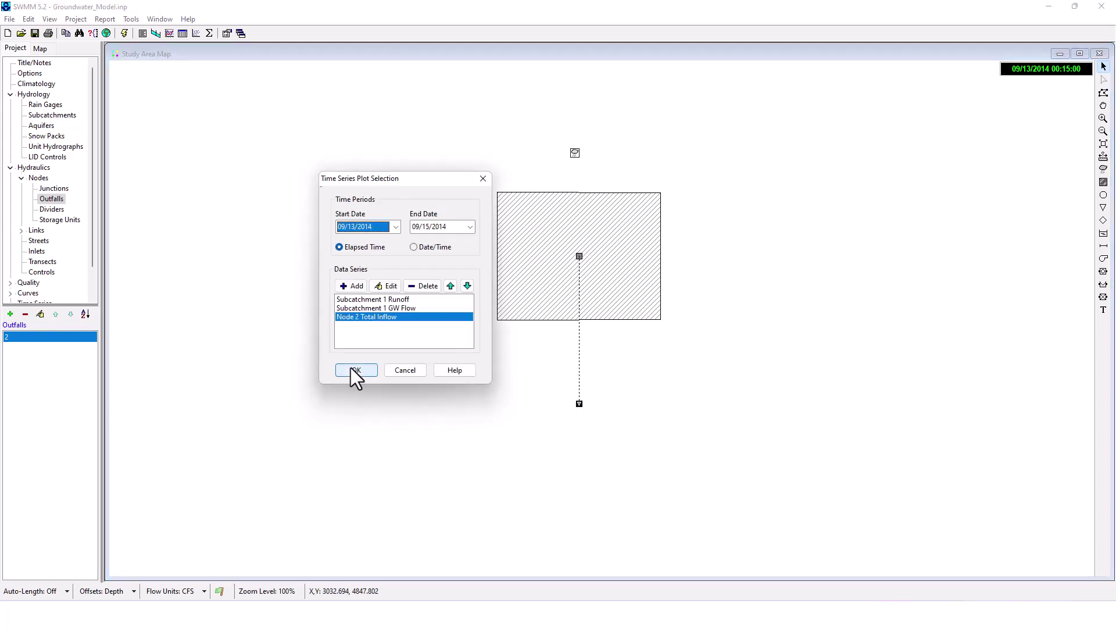
Draw the three-series graph, compare it with the notes, then close the graph window.
click(356, 370)
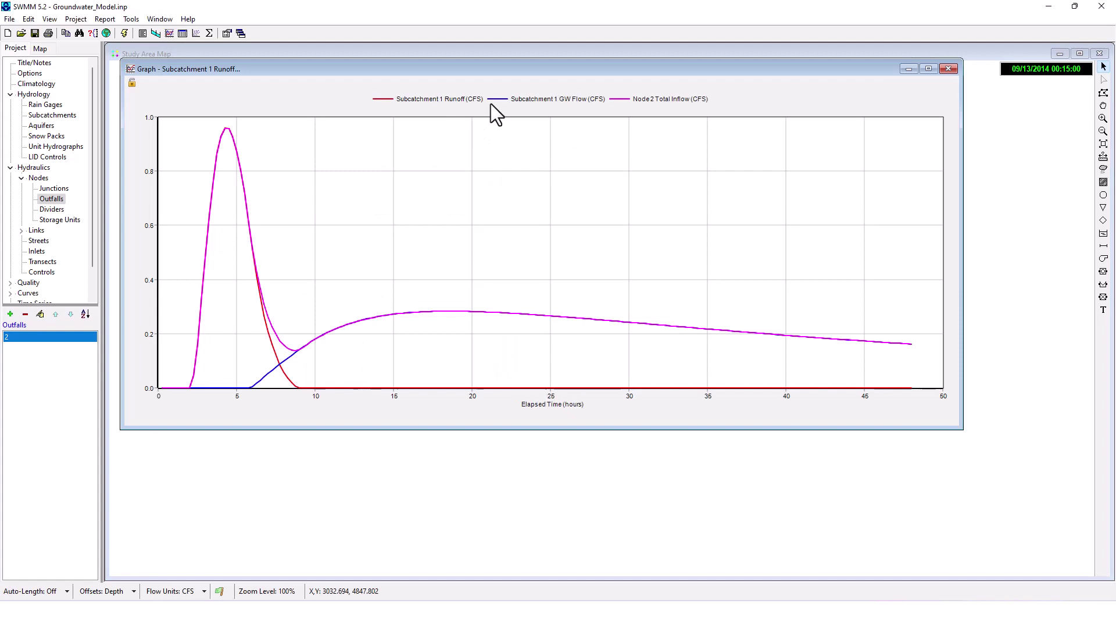
drag(491, 73, 476, 78)
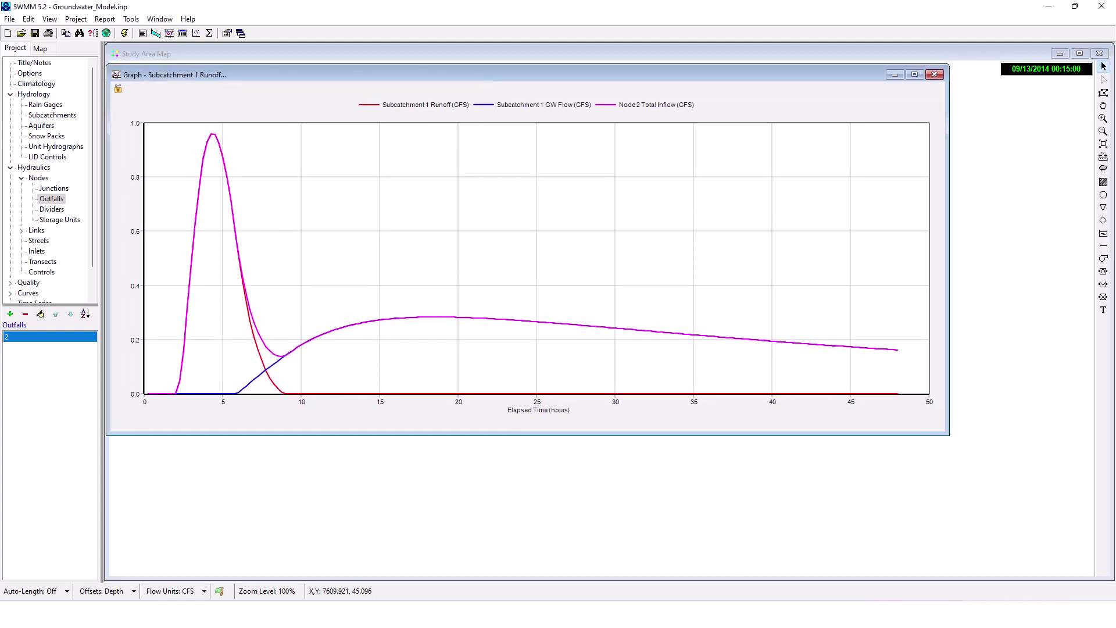
key(alt+Tab)
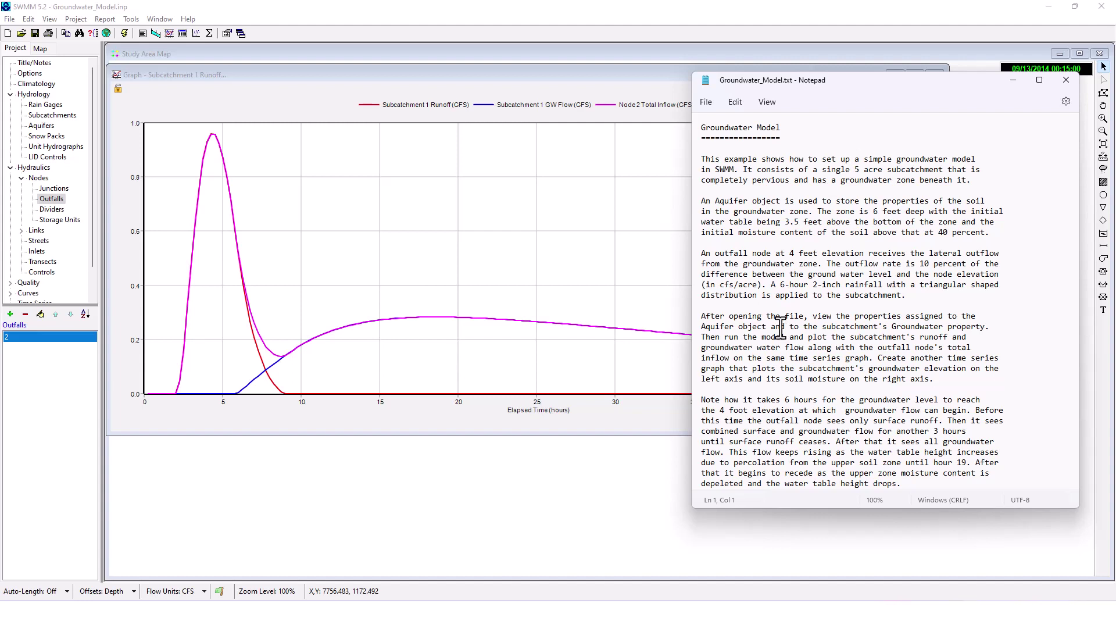
drag(531, 78, 543, 76)
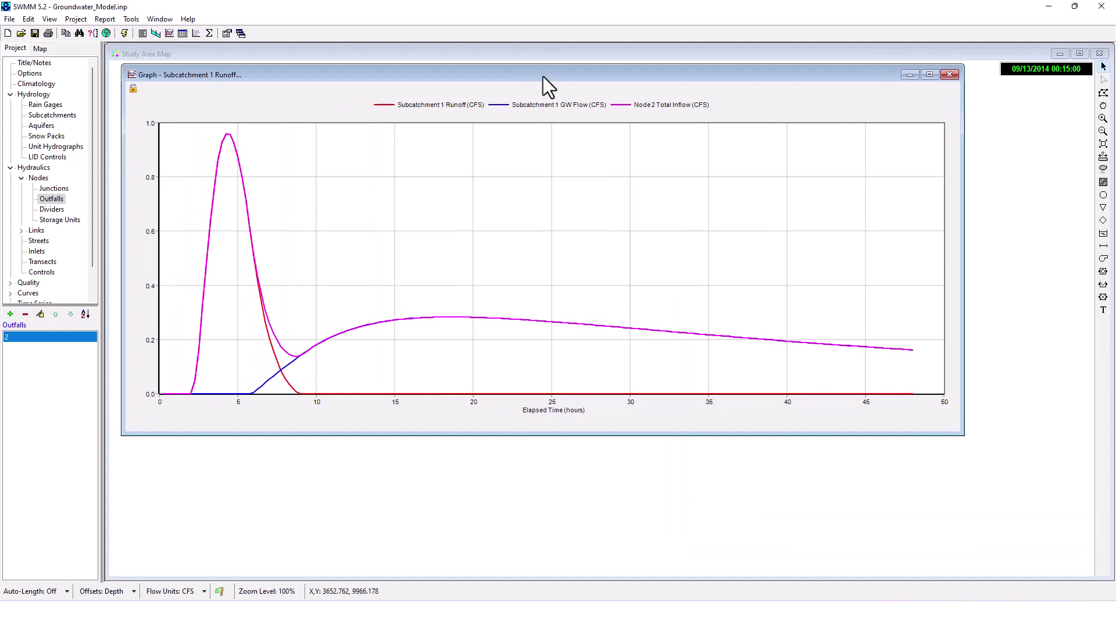
click(942, 71)
Start a new time series plot and delete the Node 2 Depth series.
click(99, 19)
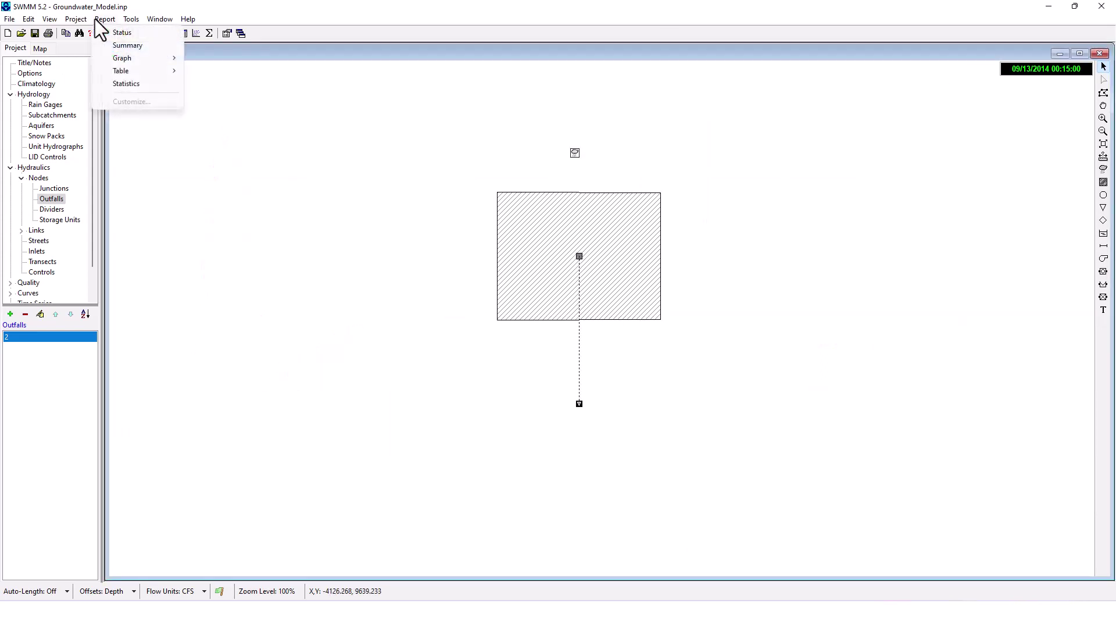
mouse_move(120, 61)
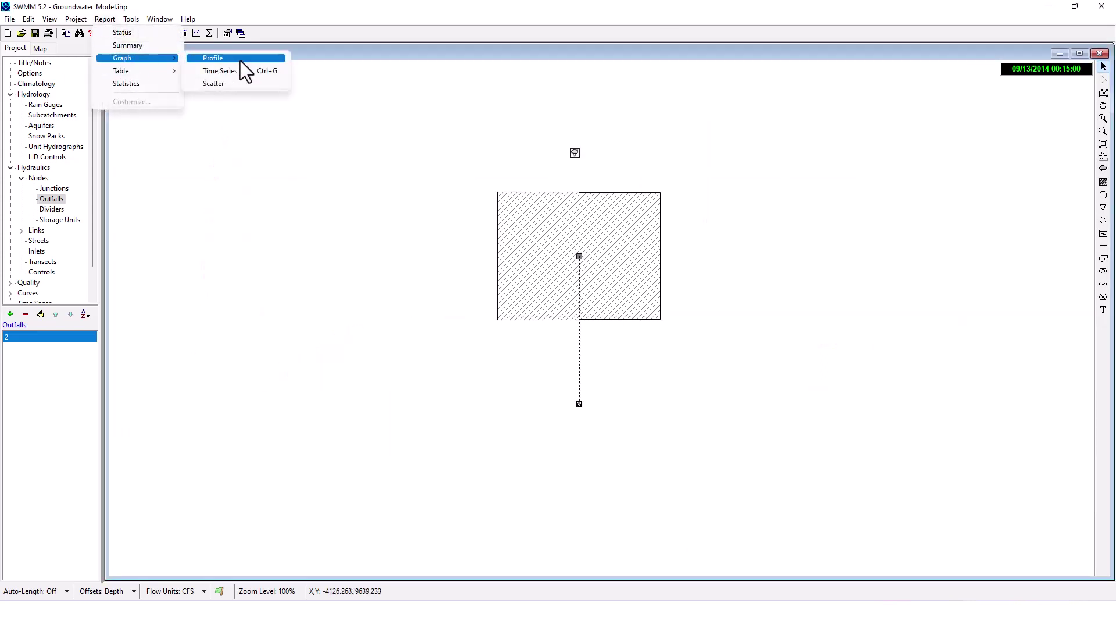
click(238, 71)
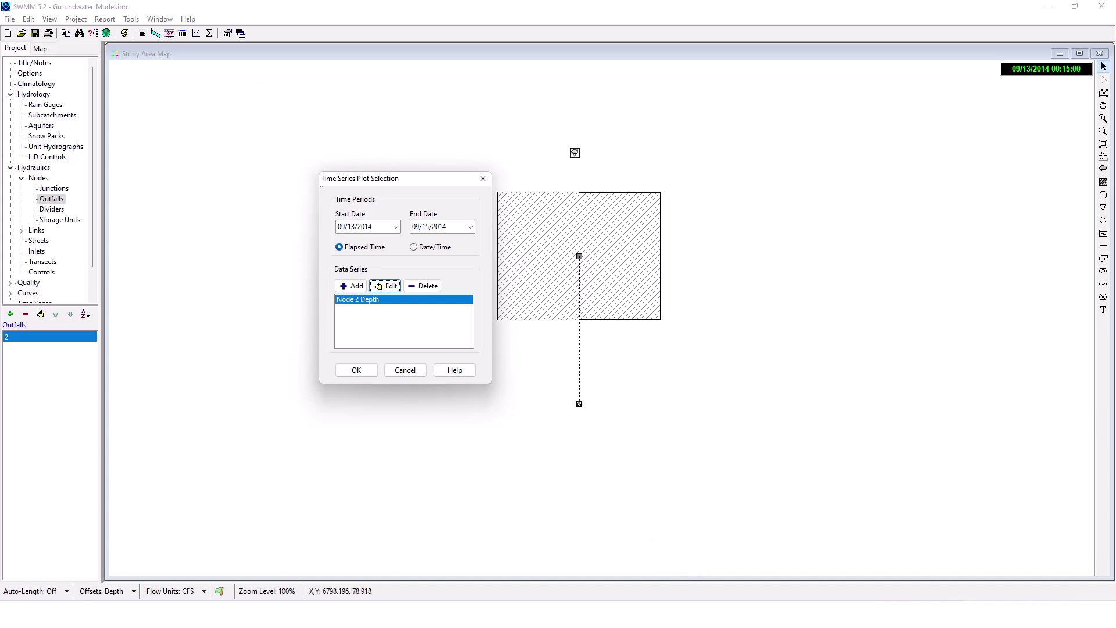
click(713, 611)
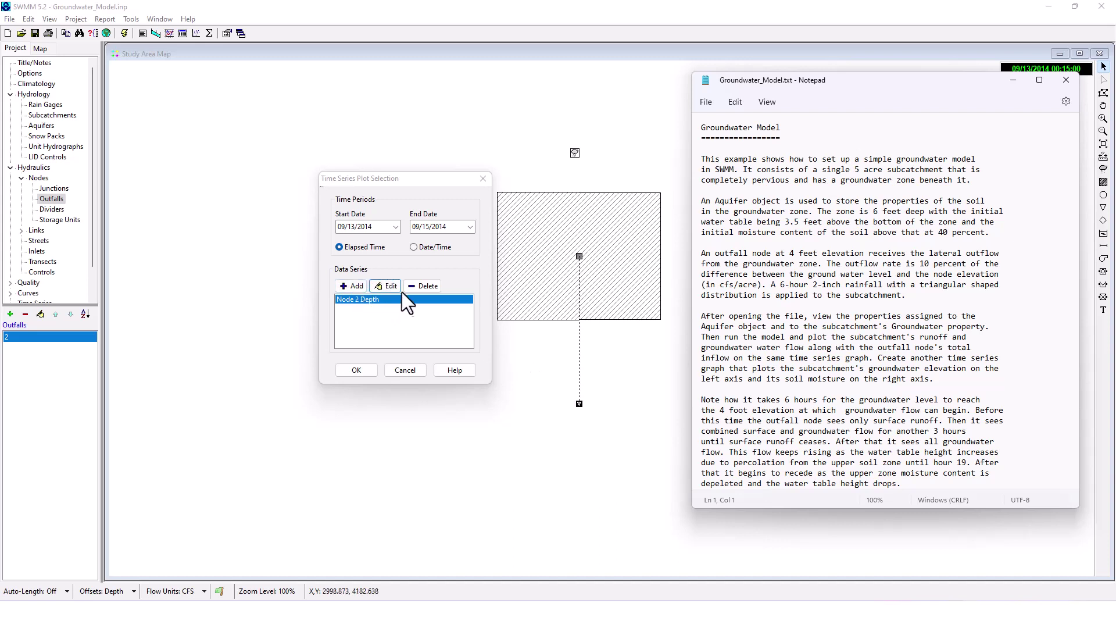
click(431, 288)
Add a Subcatchment 1 GW Elev. series on the left axis.
click(351, 285)
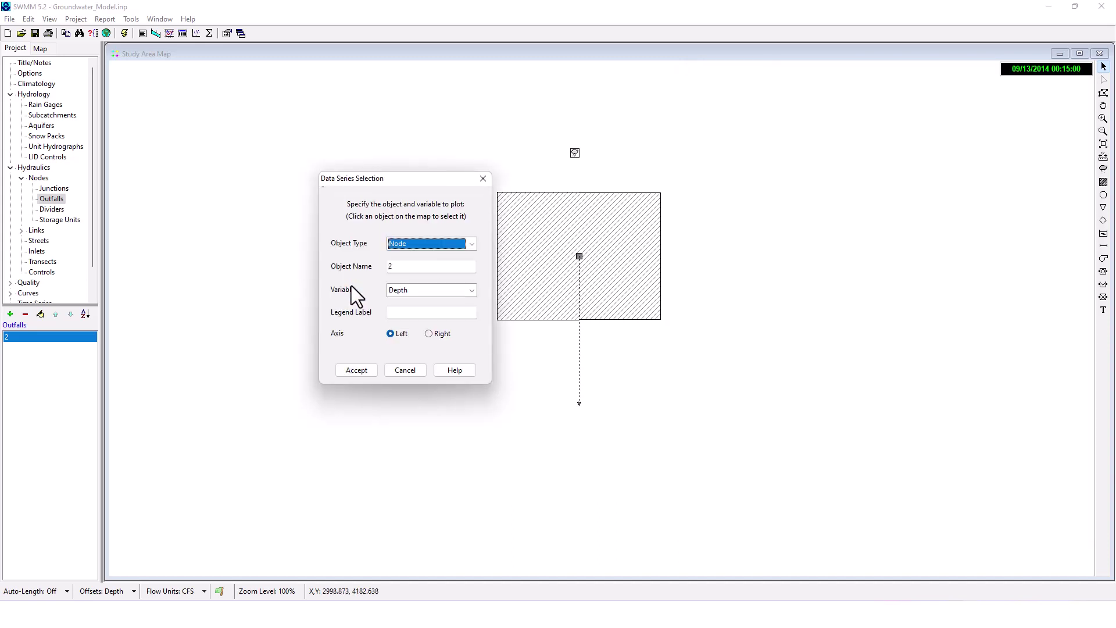
click(462, 246)
click(434, 255)
click(580, 259)
click(577, 256)
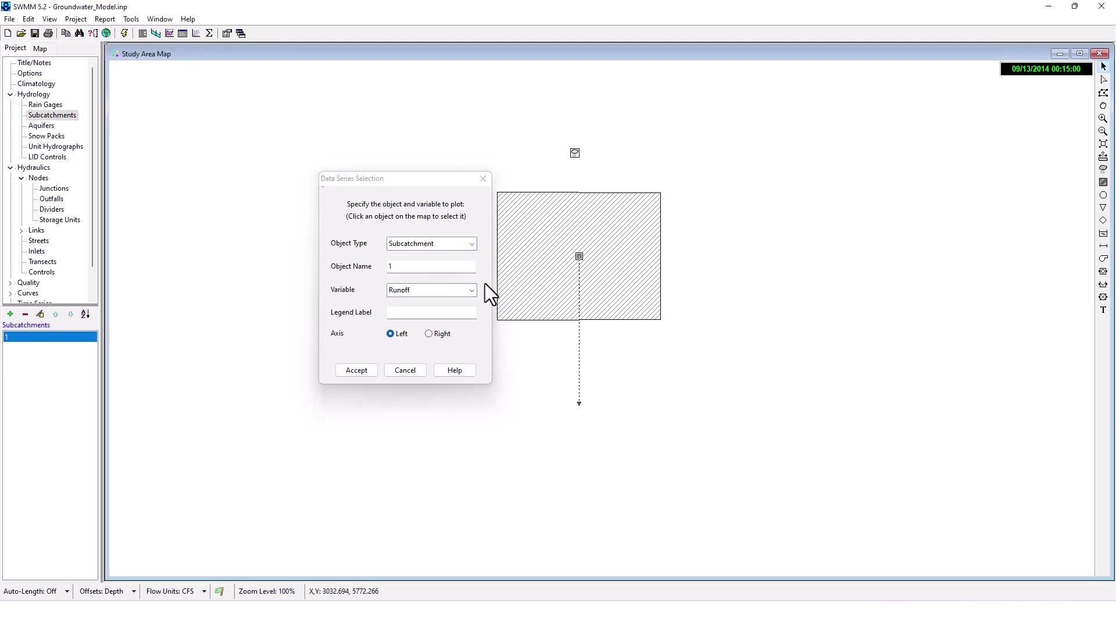
click(469, 289)
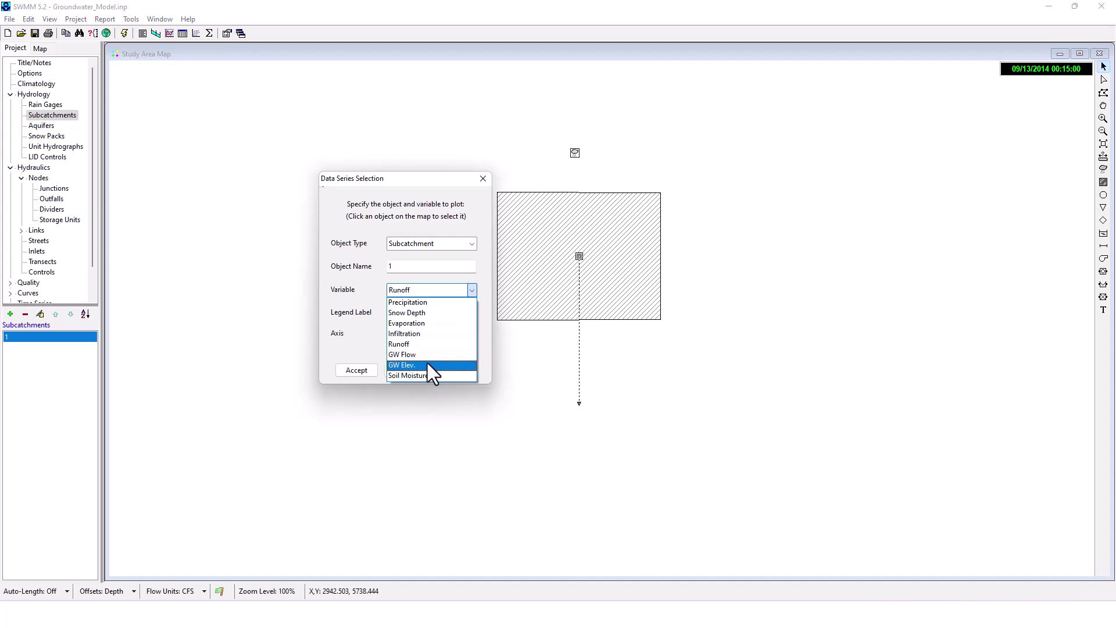
click(425, 366)
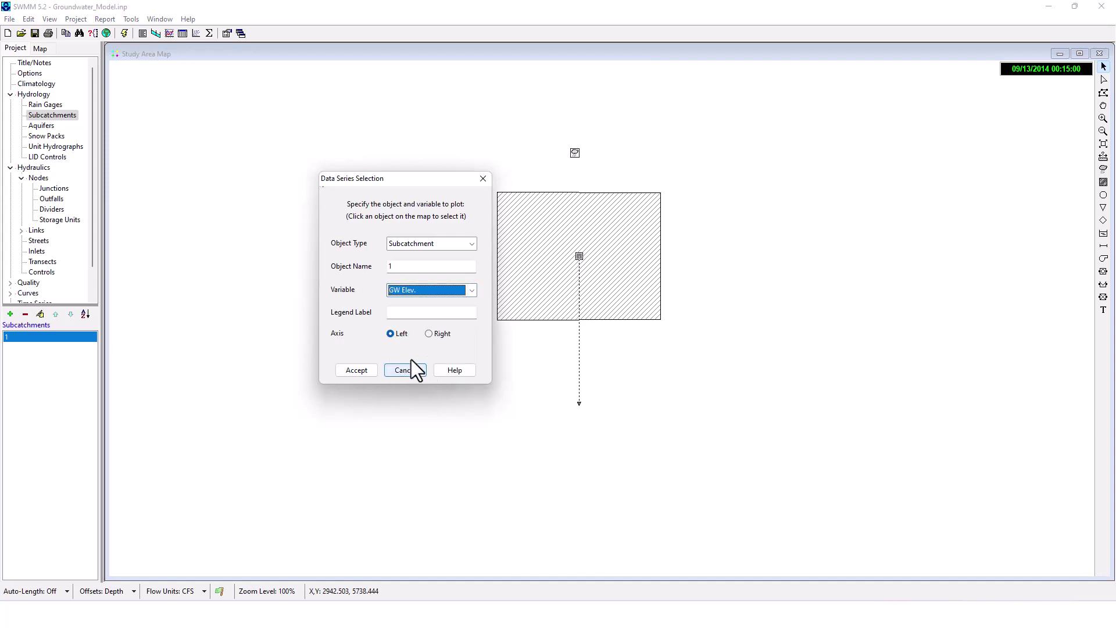
click(709, 598)
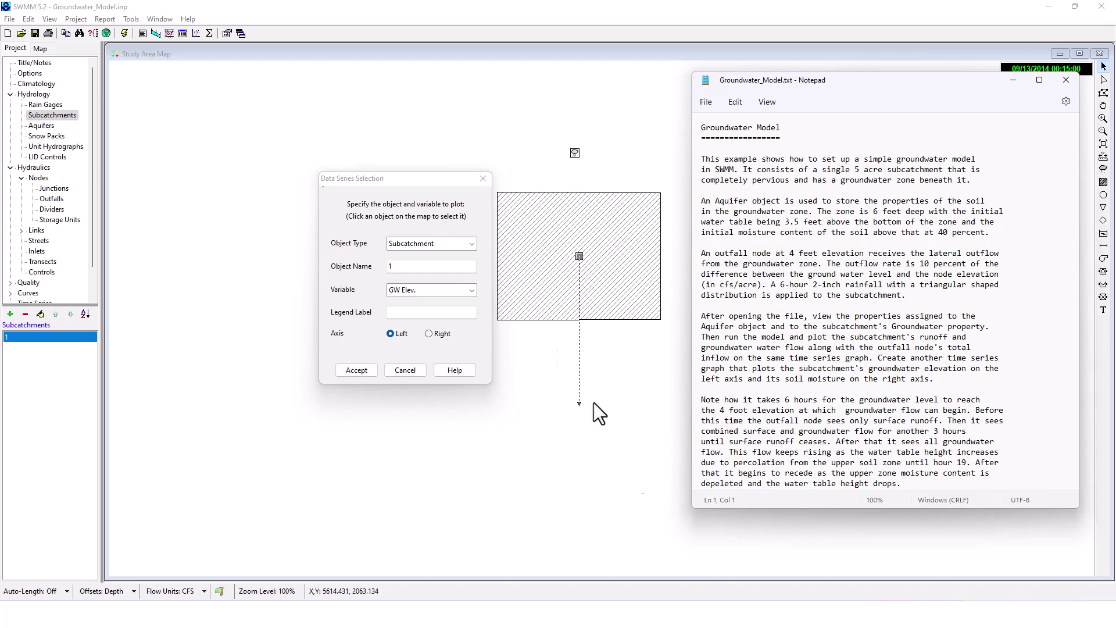
click(370, 368)
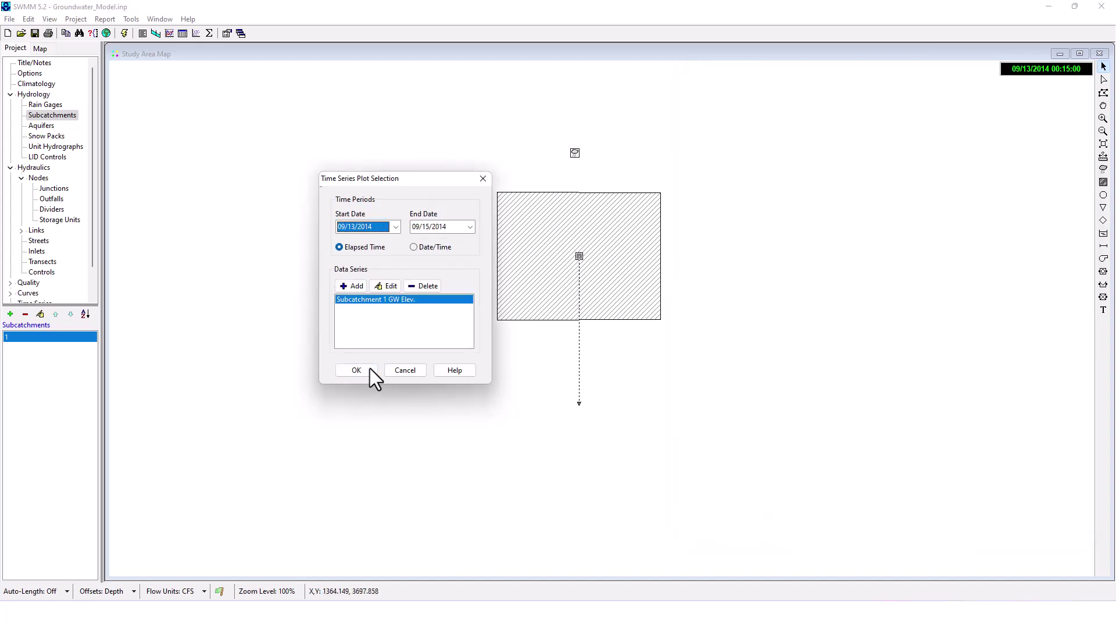
Add Subcatchment 1 GW Elev. again on the right axis and draw the graph.
click(355, 286)
click(470, 292)
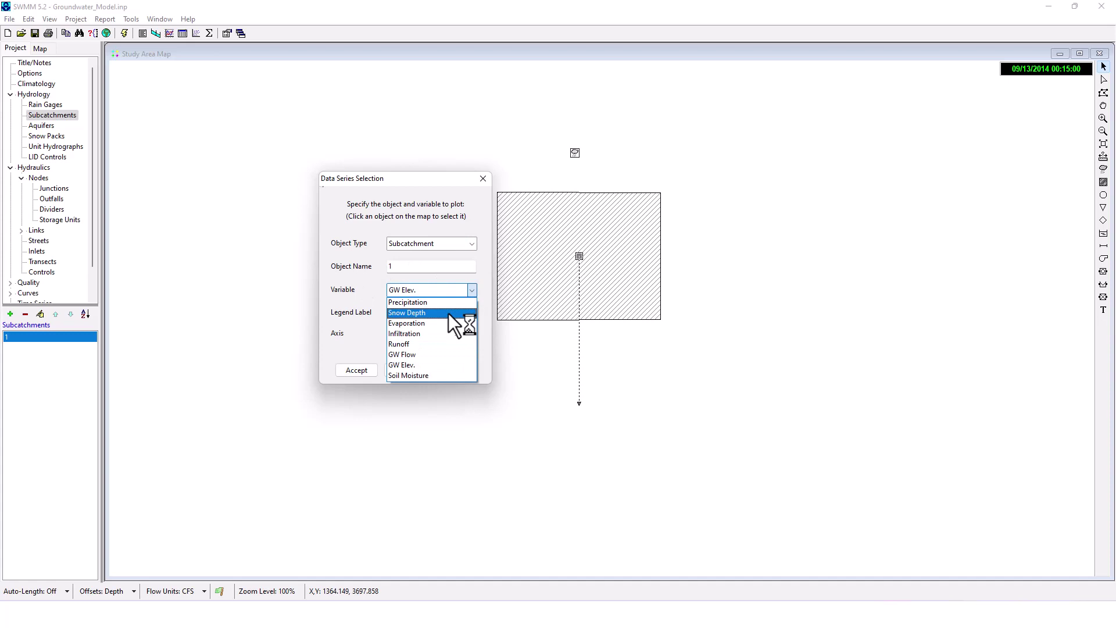
click(437, 366)
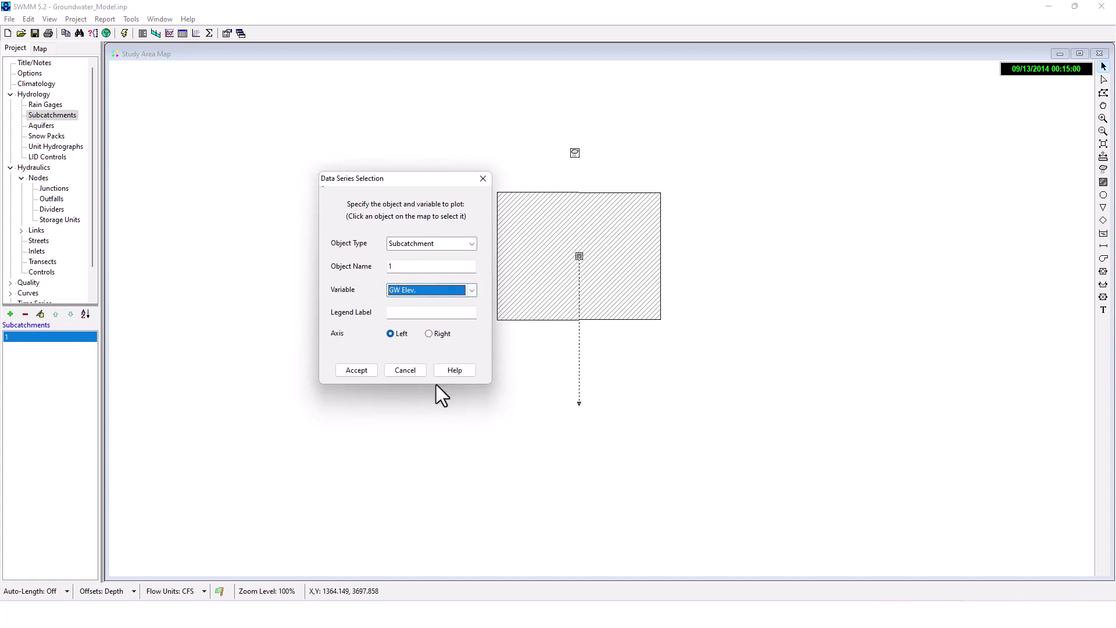
click(429, 333)
click(370, 370)
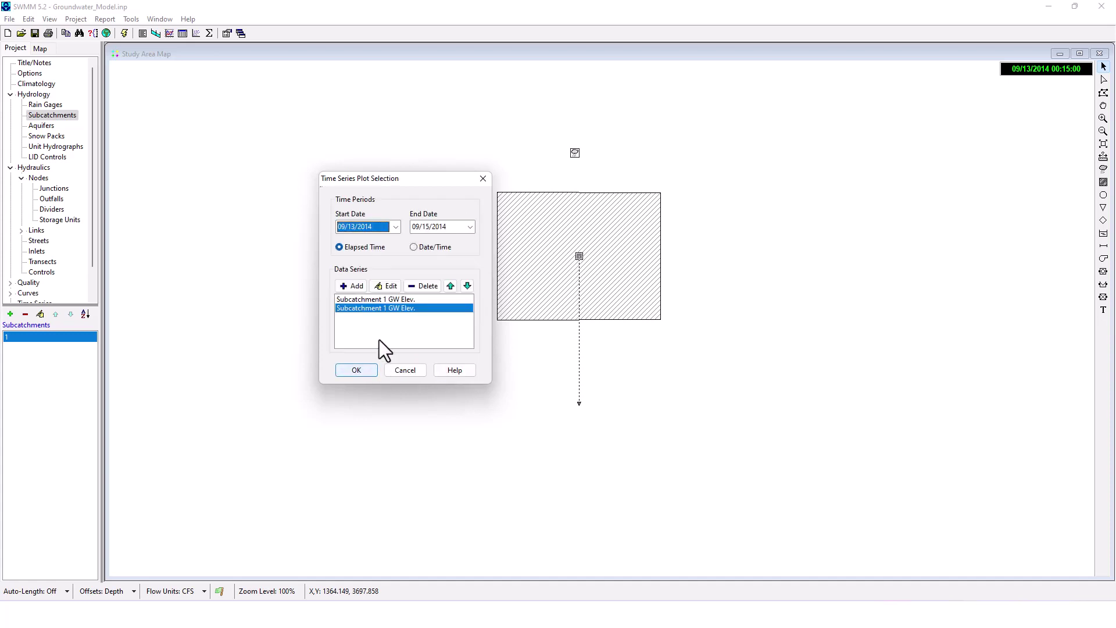
click(354, 371)
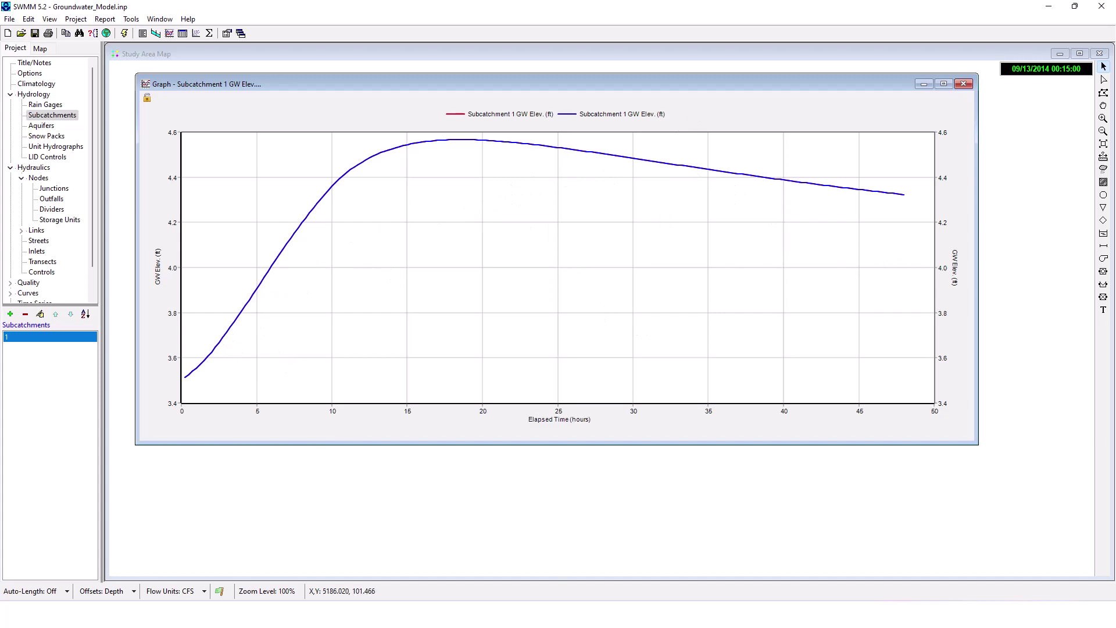
Switch to the Notepad notes and scroll down to the aquifer conductivity note.
key(alt+Tab)
scroll(731, 347, down, 2)
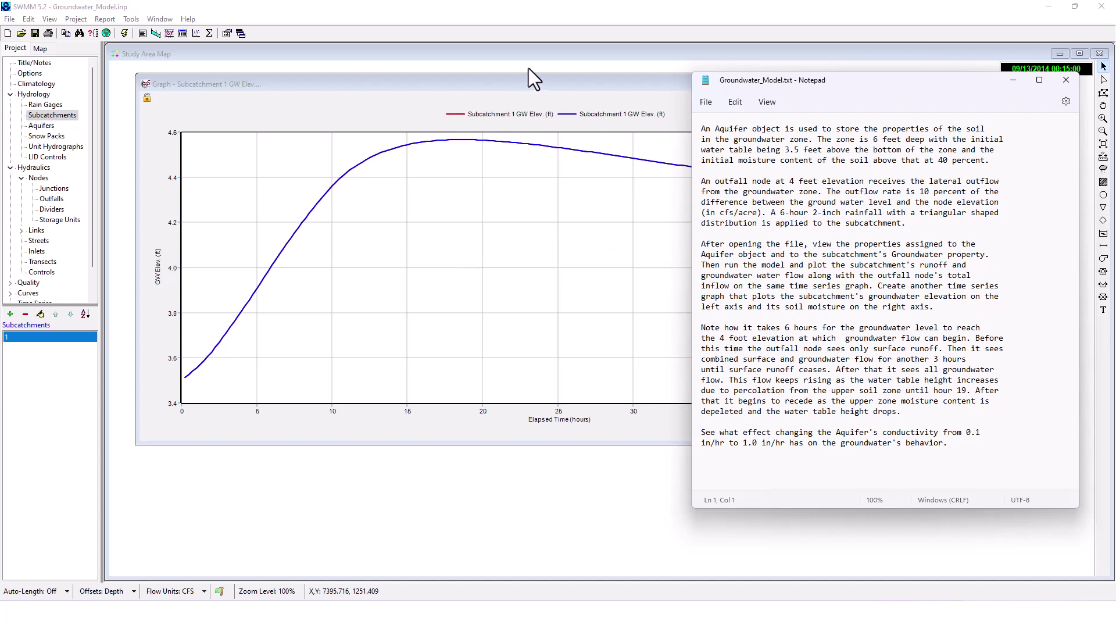
Close the groundwater elevation graph and open subcatchment 1's property list.
click(489, 84)
click(902, 83)
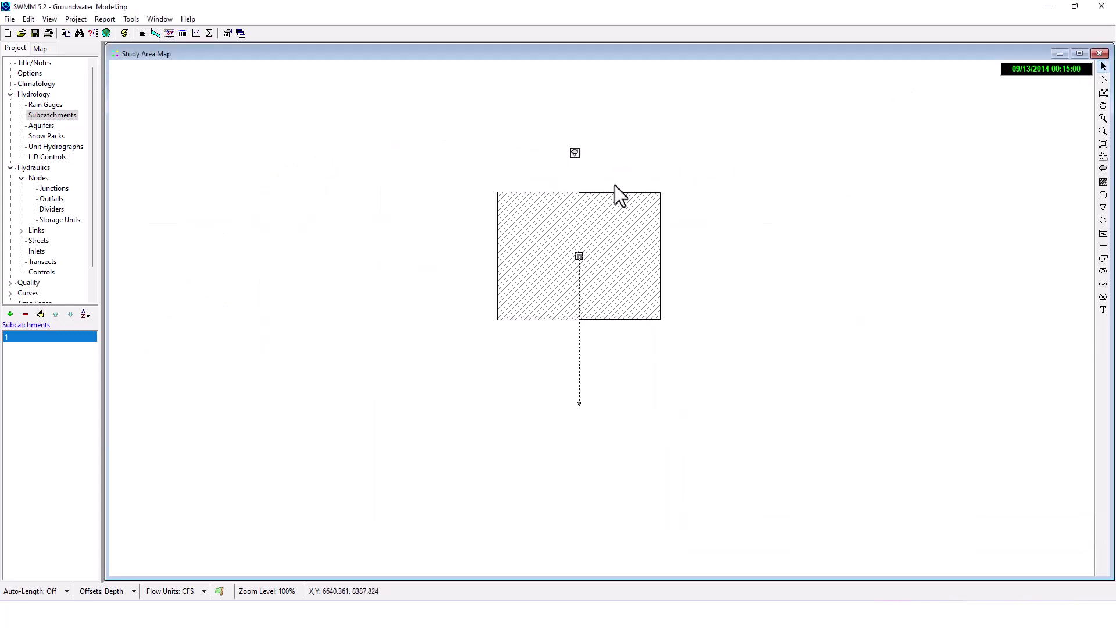
right_click(580, 256)
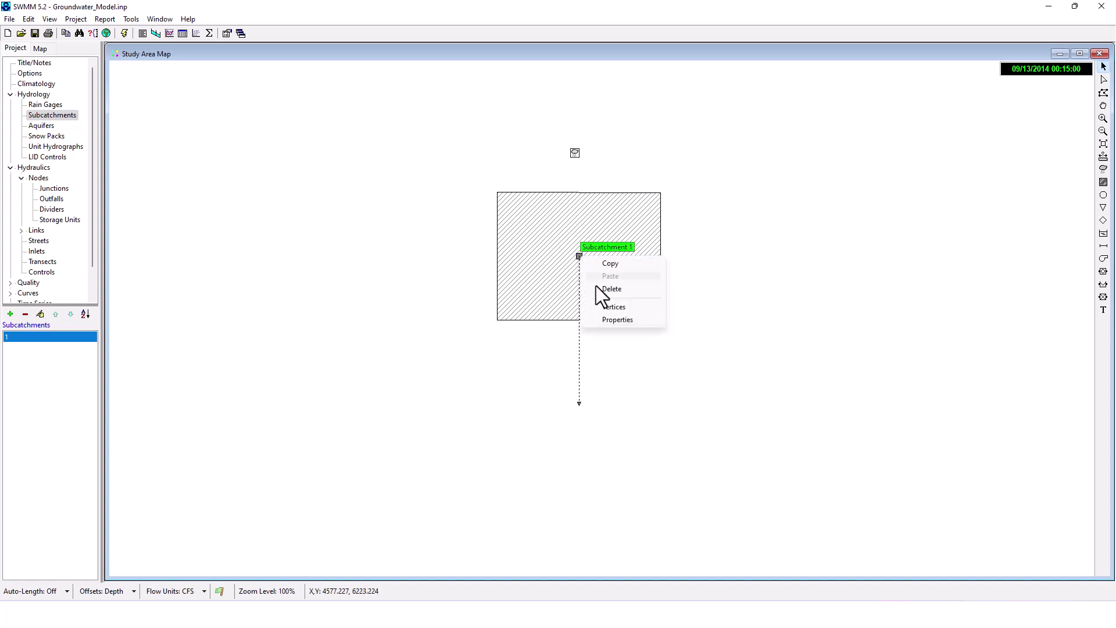
click(603, 319)
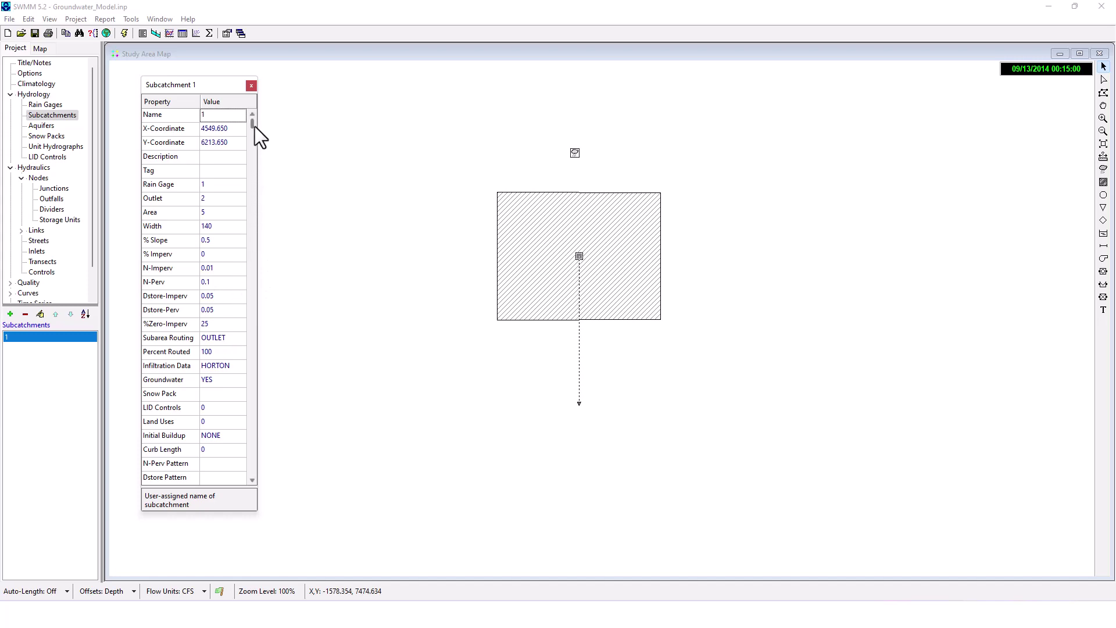
scroll(252, 232, down, 1)
key(alt+Tab)
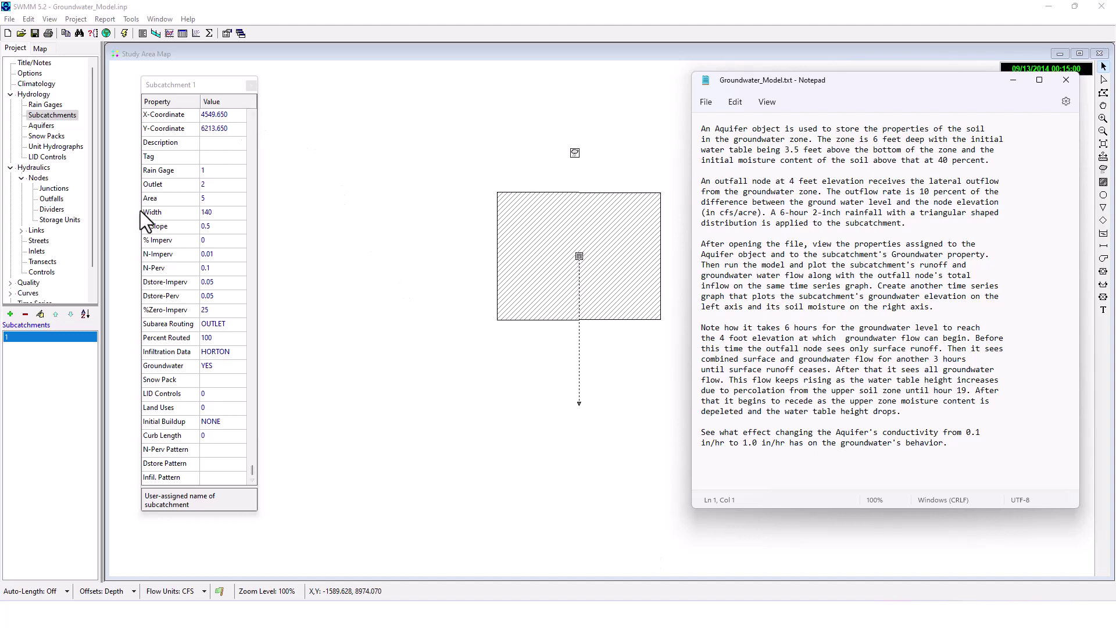
Review subcatchment 1's property values and close its editor.
click(41, 314)
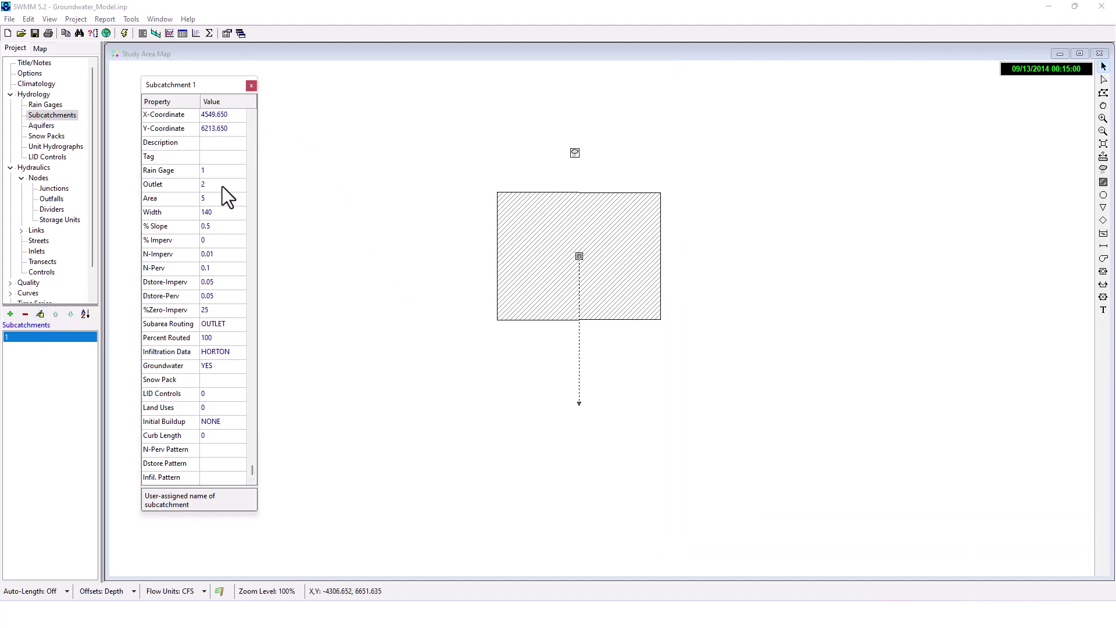
key(Down)
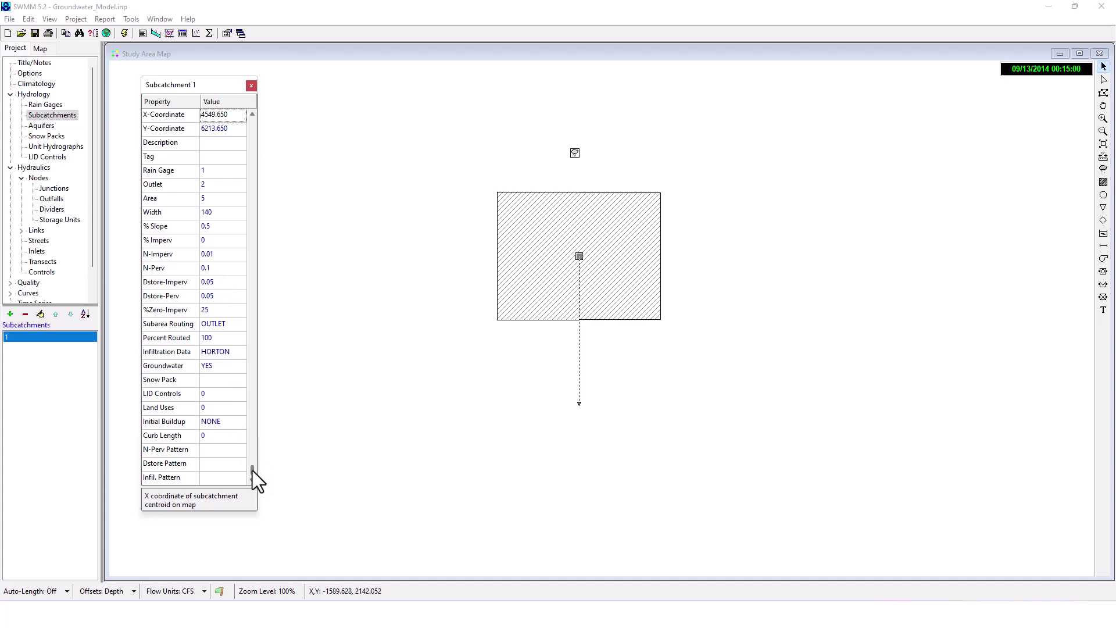
drag(252, 474, 265, 81)
click(251, 85)
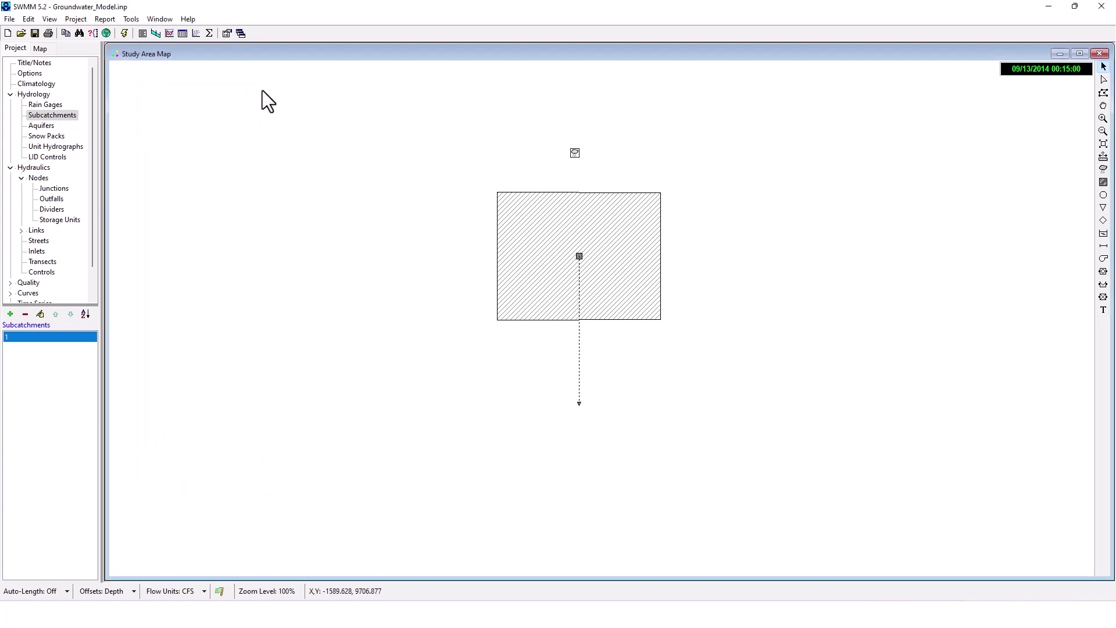
right_click(578, 257)
key(Escape)
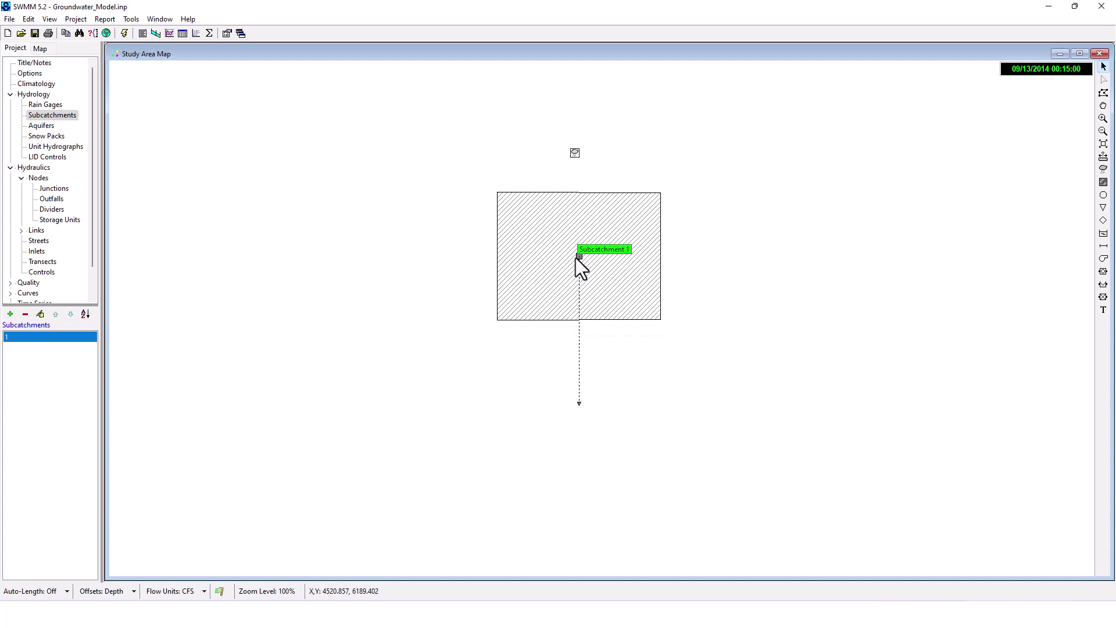
Reopen subcatchment 1's properties, compare them with the notes, and close them.
double_click(577, 256)
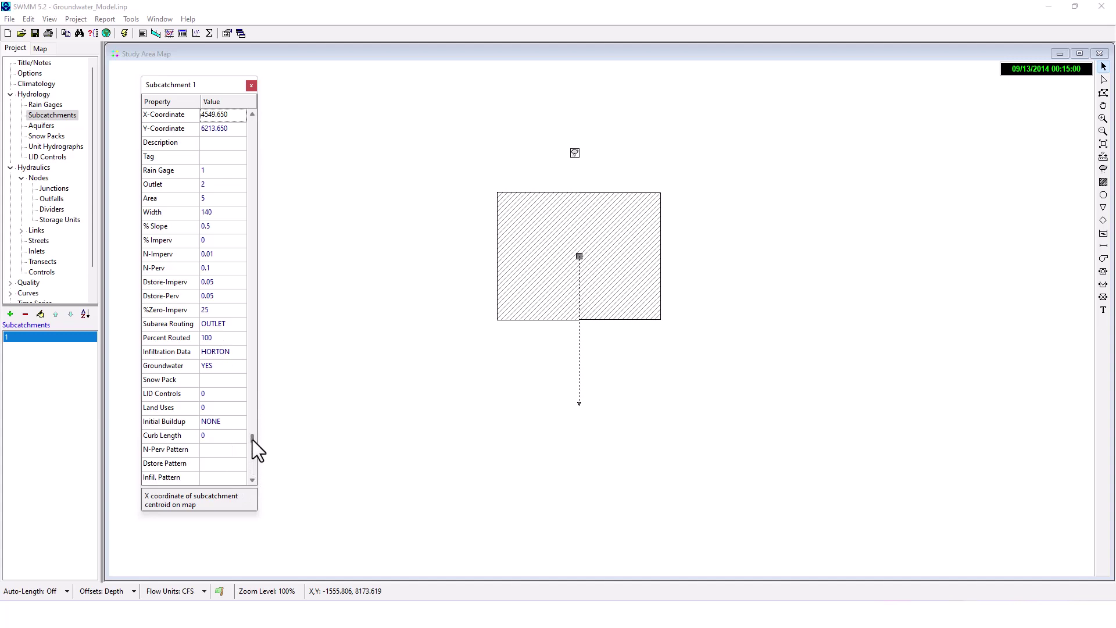
scroll(252, 416, up, 1)
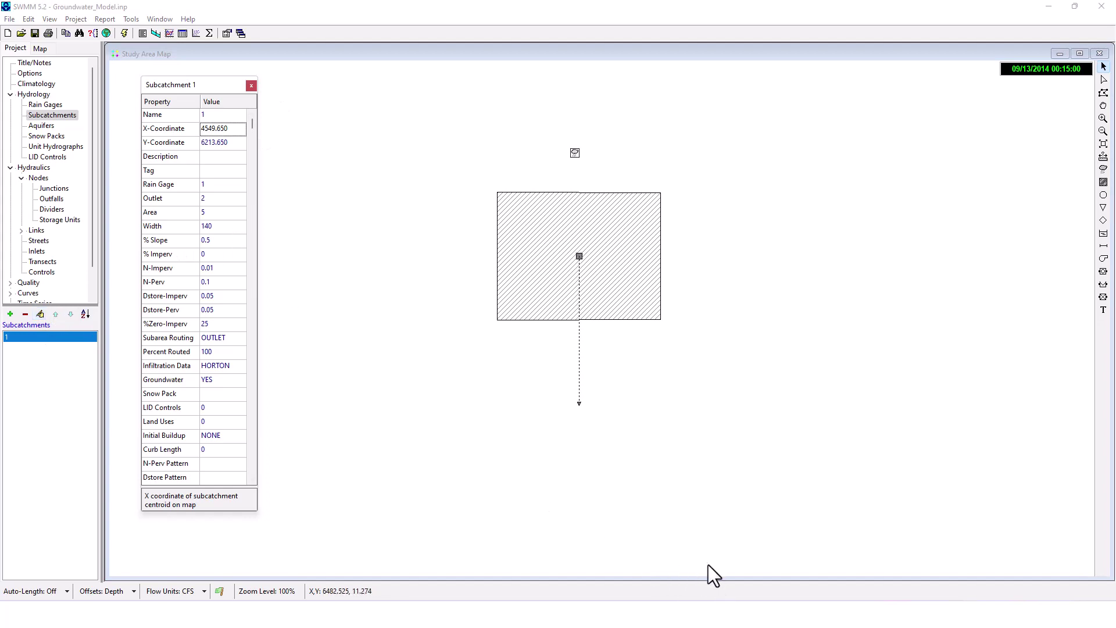
key(alt+Tab)
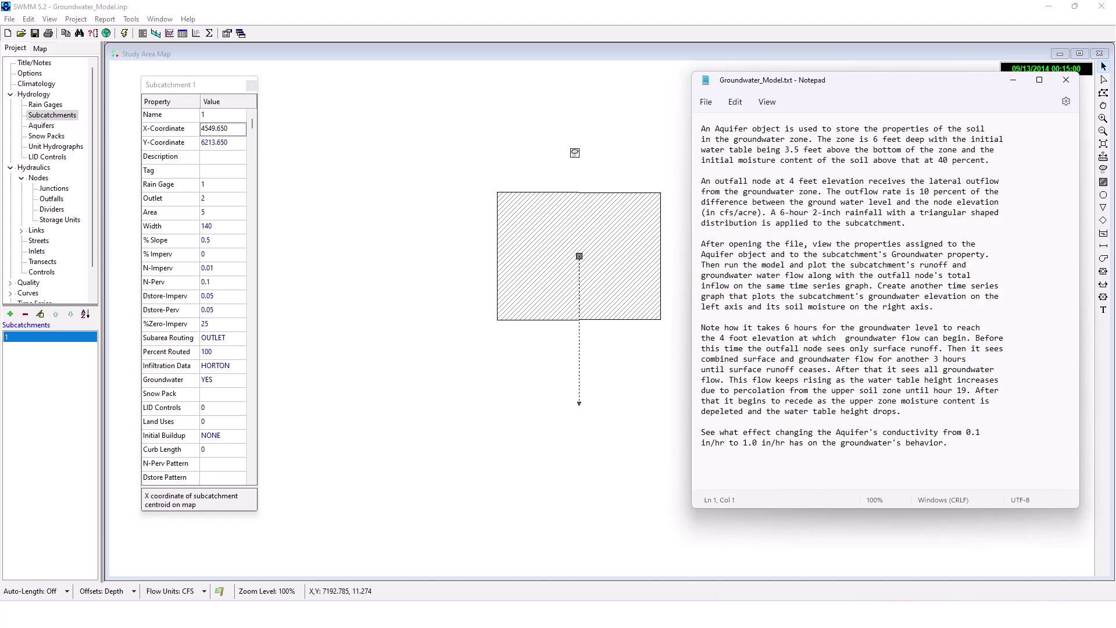
click(250, 85)
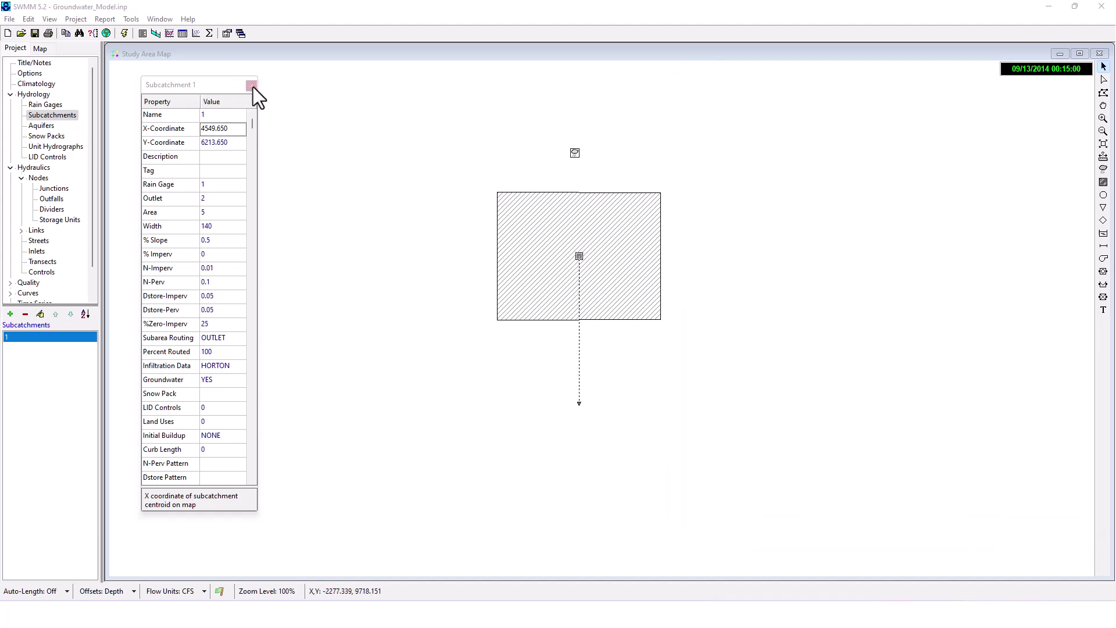
double_click(579, 259)
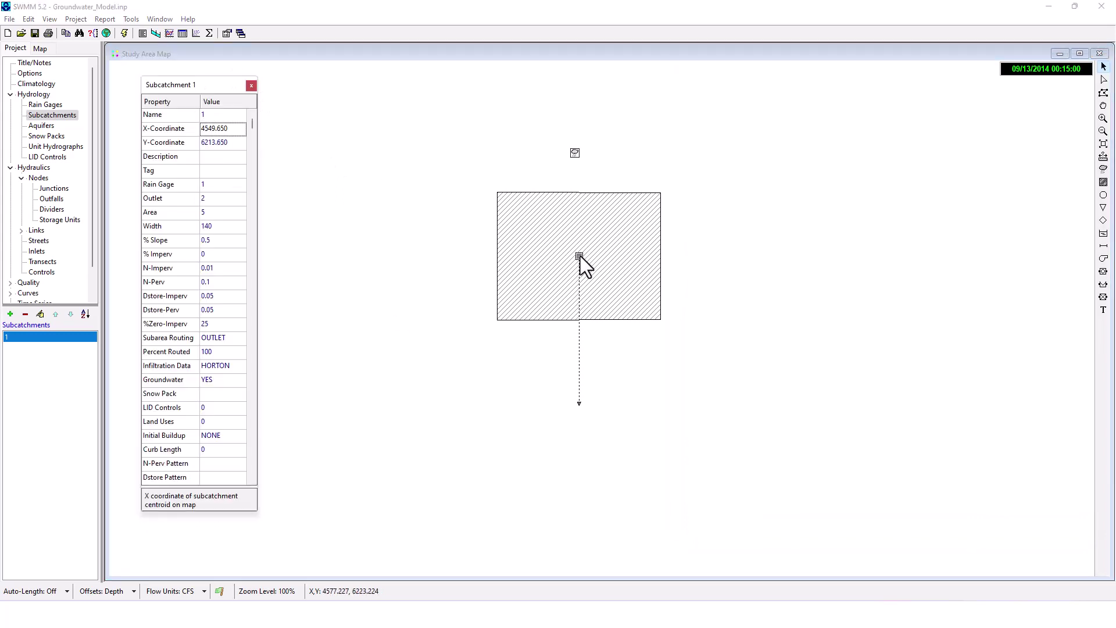
click(251, 85)
Change aquifer 1's Conductivity from 0.1 to 1 and rerun the simulation.
click(43, 126)
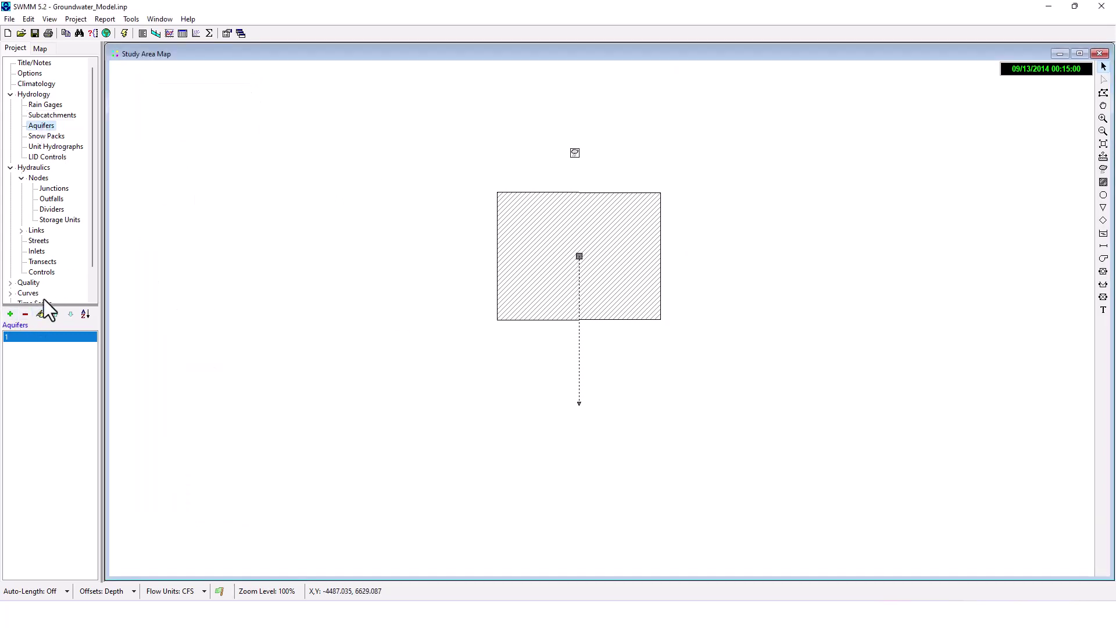
click(42, 315)
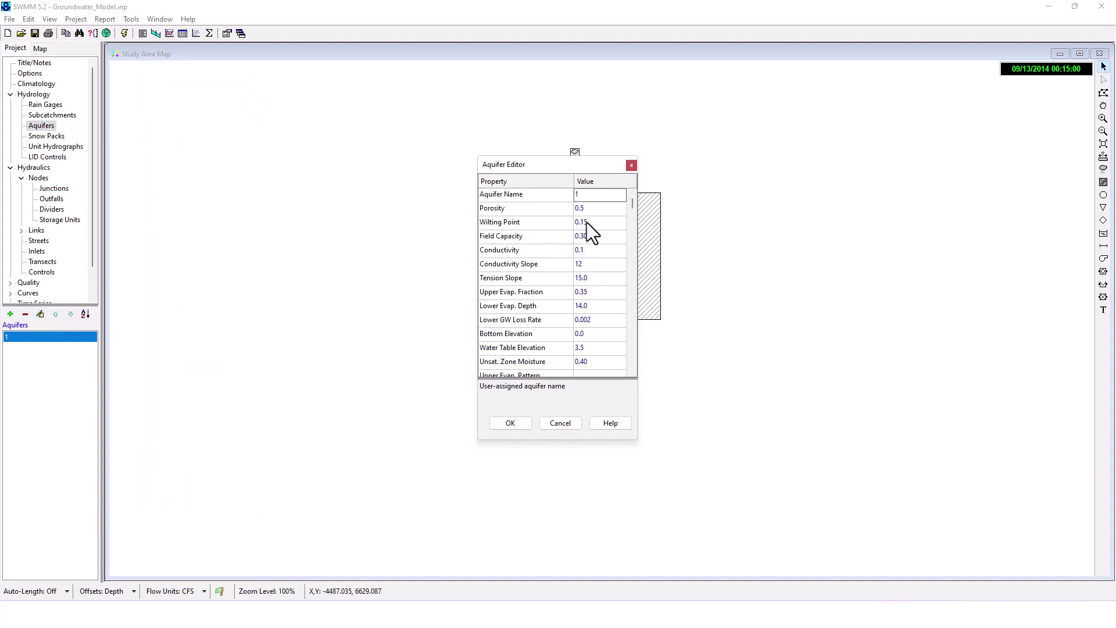
click(599, 253)
text(1)
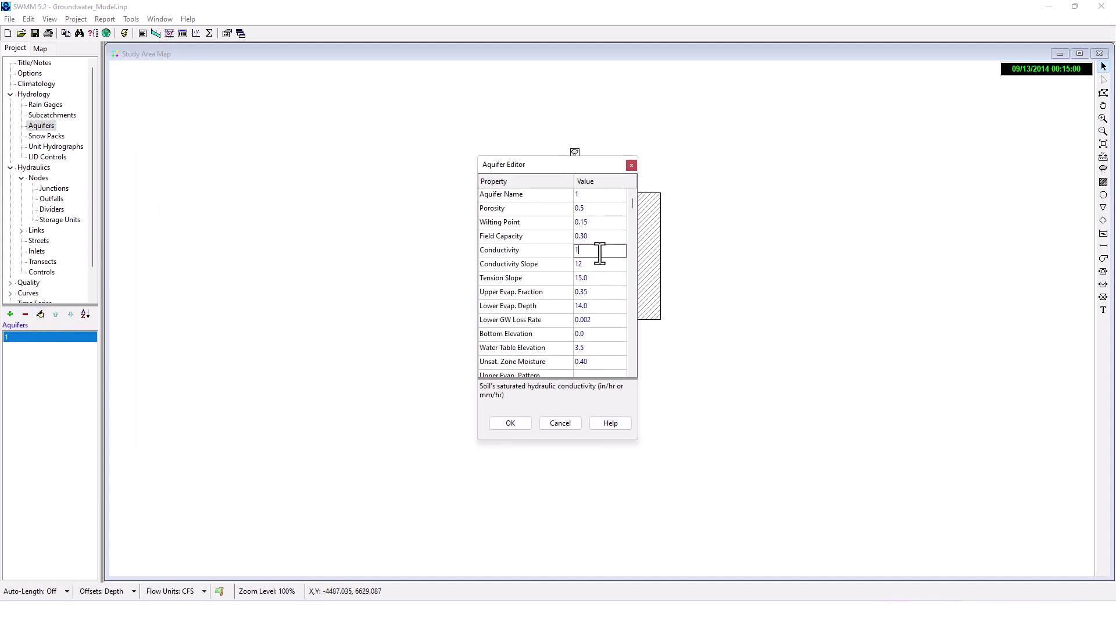
click(510, 423)
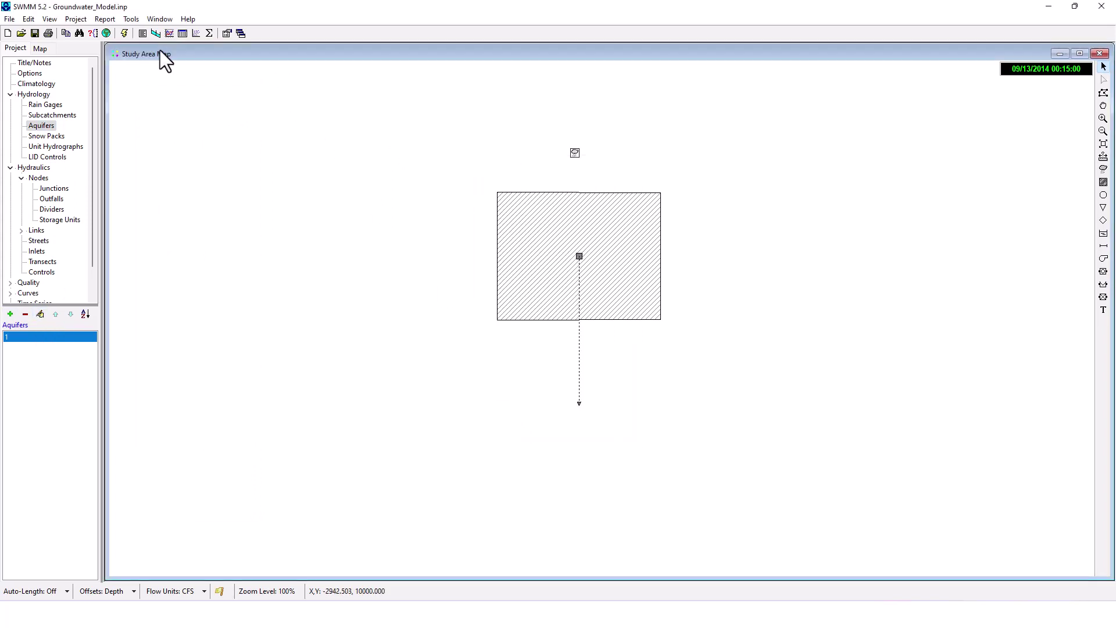
click(120, 34)
click(557, 352)
Start a new time series graph with a data series for Subcatchment 1.
click(99, 17)
mouse_move(88, 18)
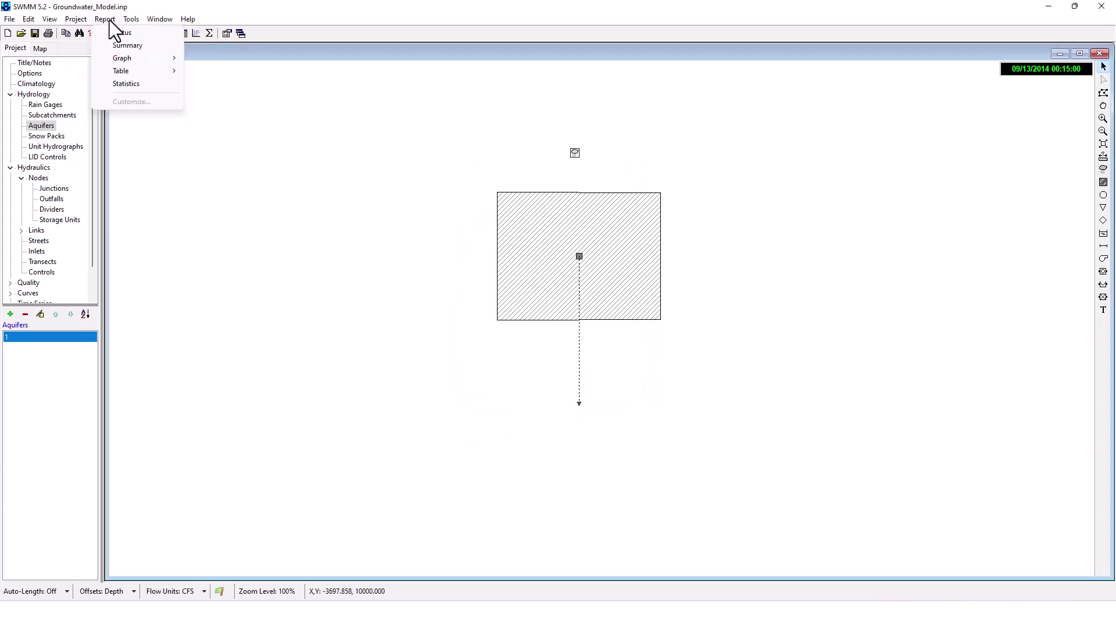
mouse_move(120, 71)
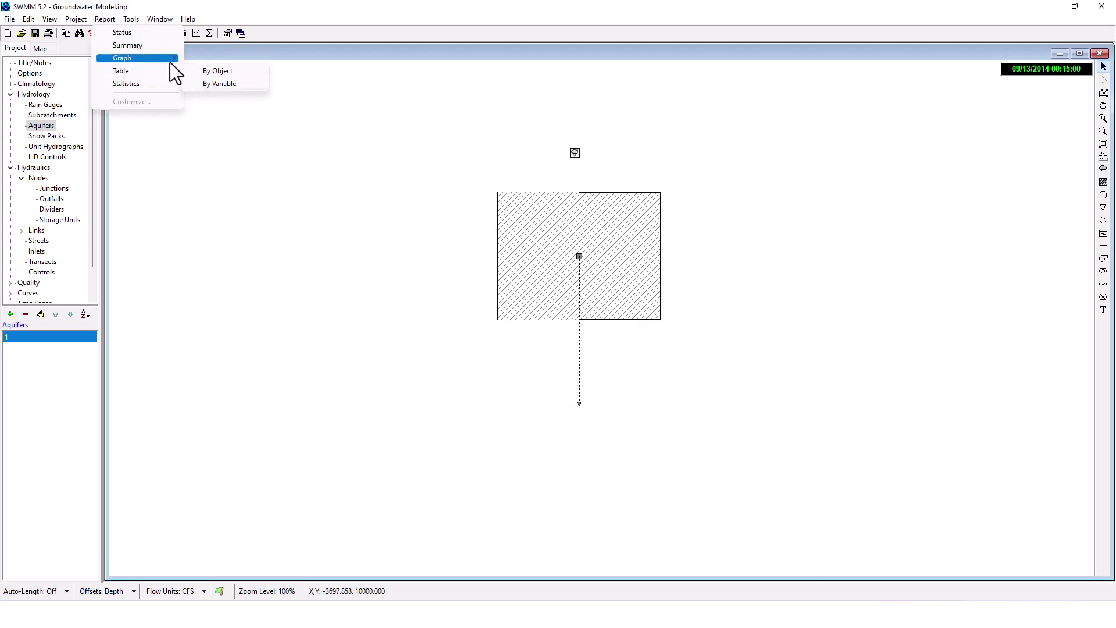
mouse_move(170, 60)
click(208, 70)
click(351, 285)
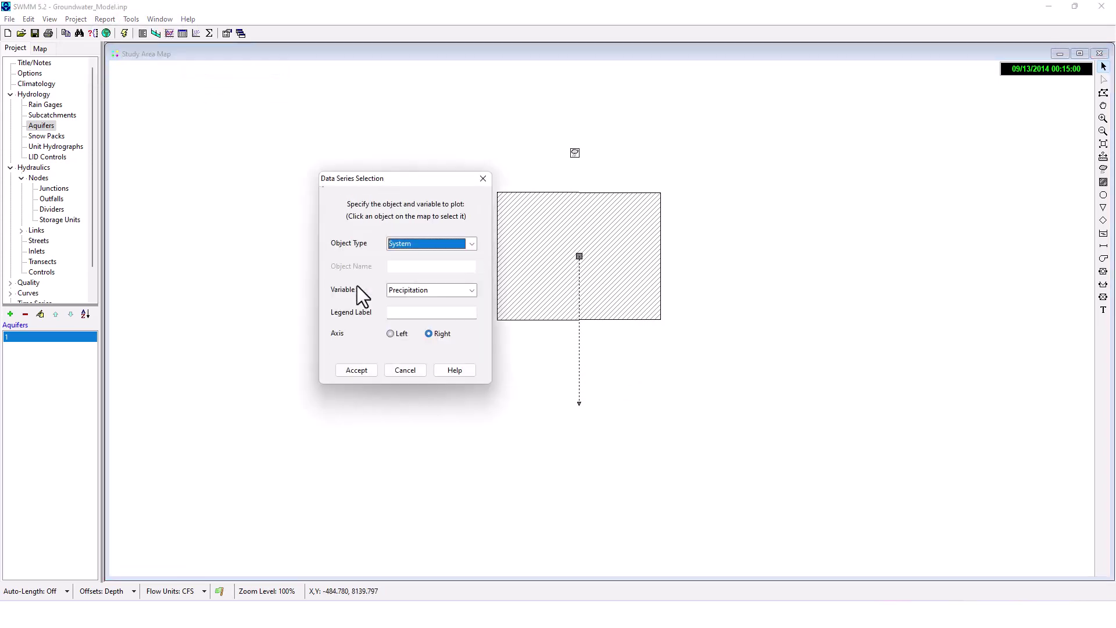
click(470, 243)
click(443, 259)
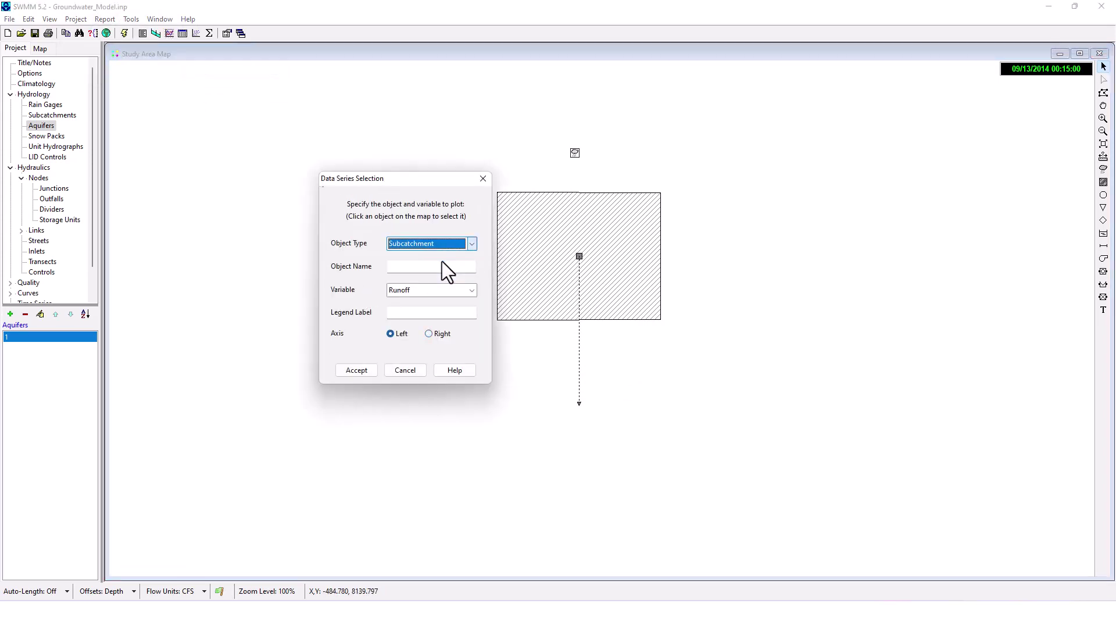
click(579, 253)
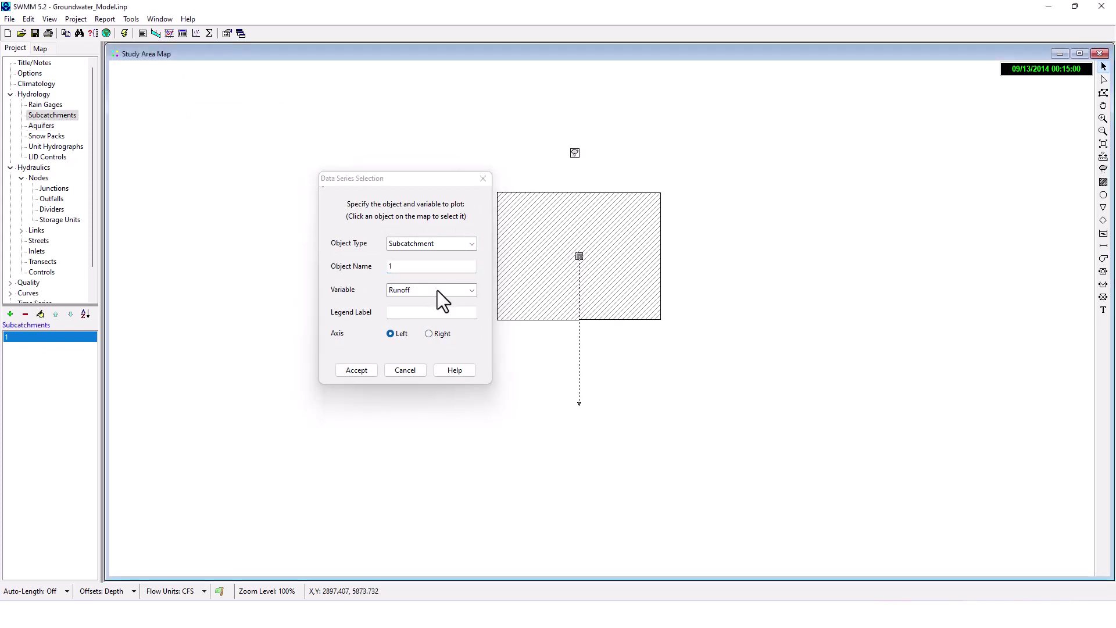
click(464, 291)
Add Subcatchment 1's GW Elev. as a left-axis series.
key(alt+Tab)
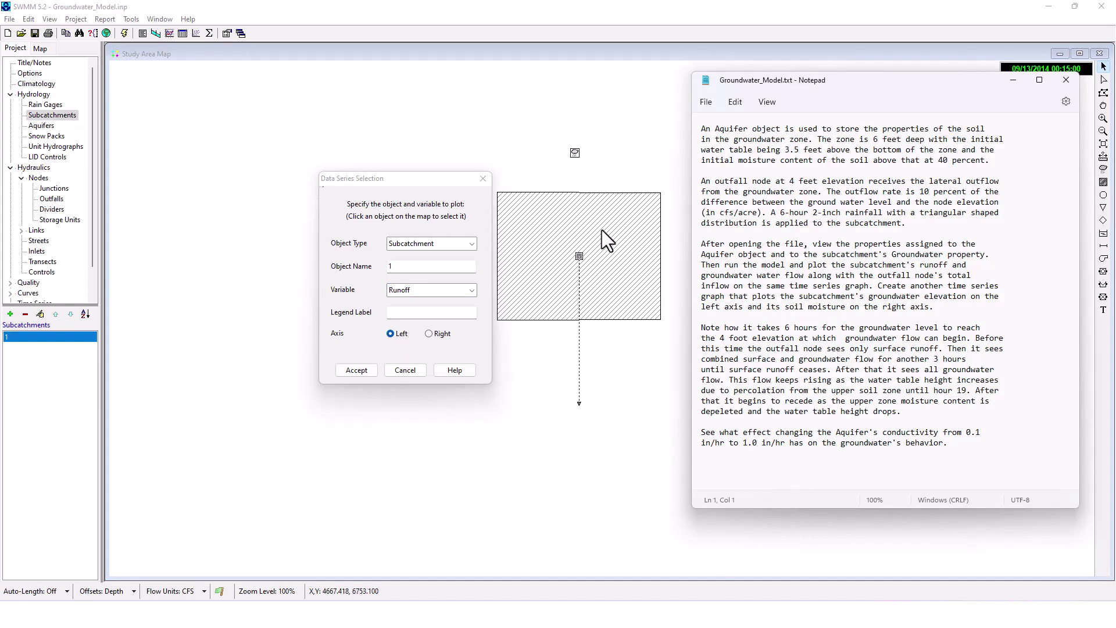
click(449, 289)
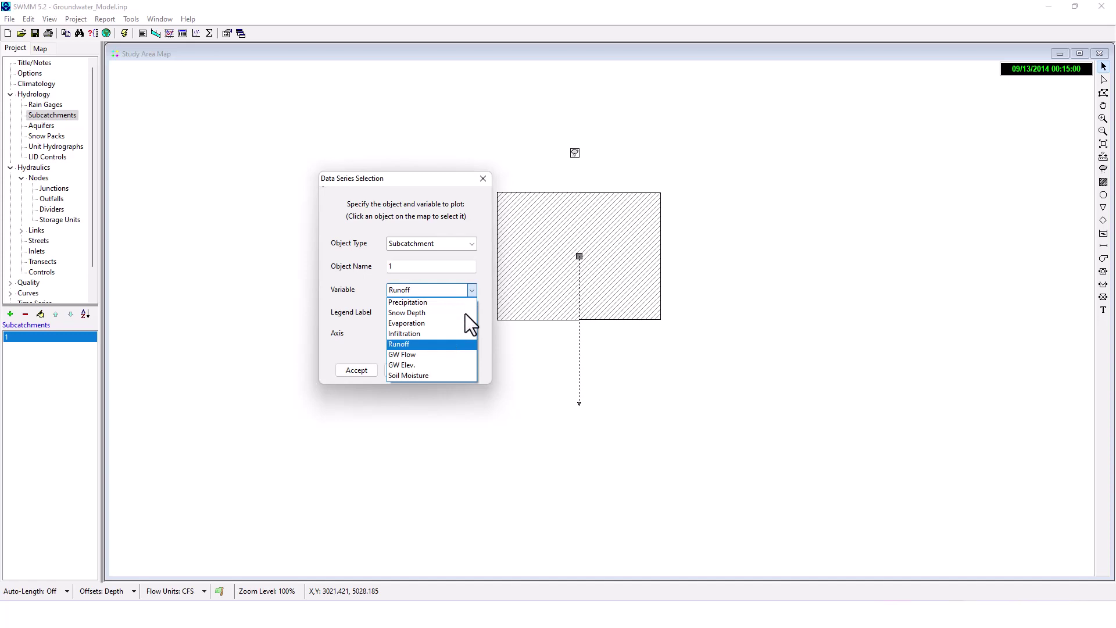
click(440, 365)
click(361, 370)
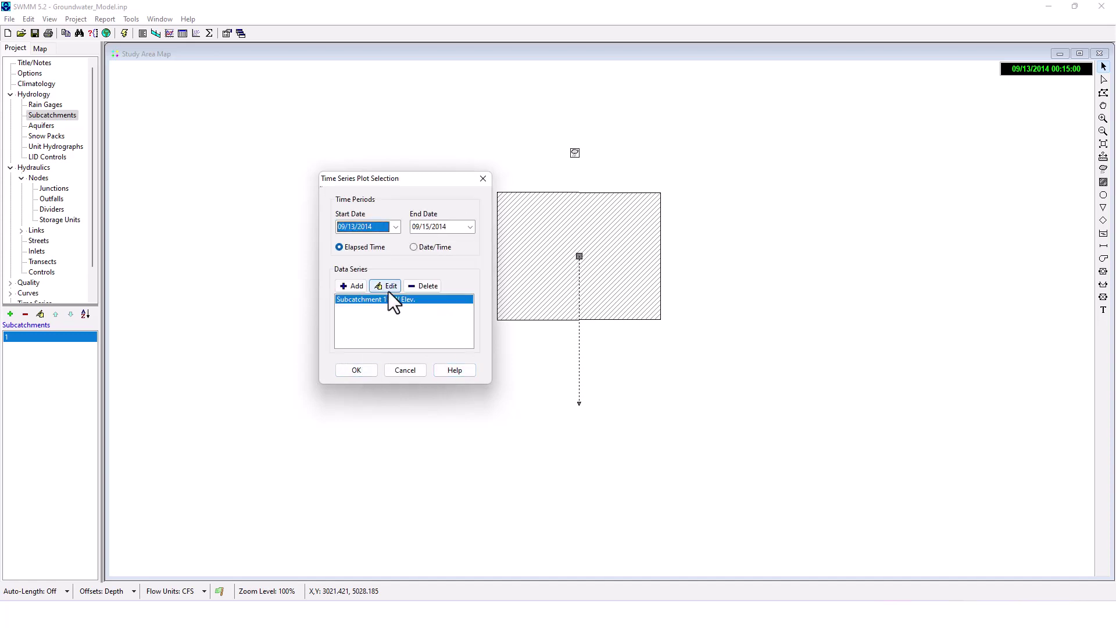
Add Soil Moisture as a right-axis series and draw the graph.
click(356, 286)
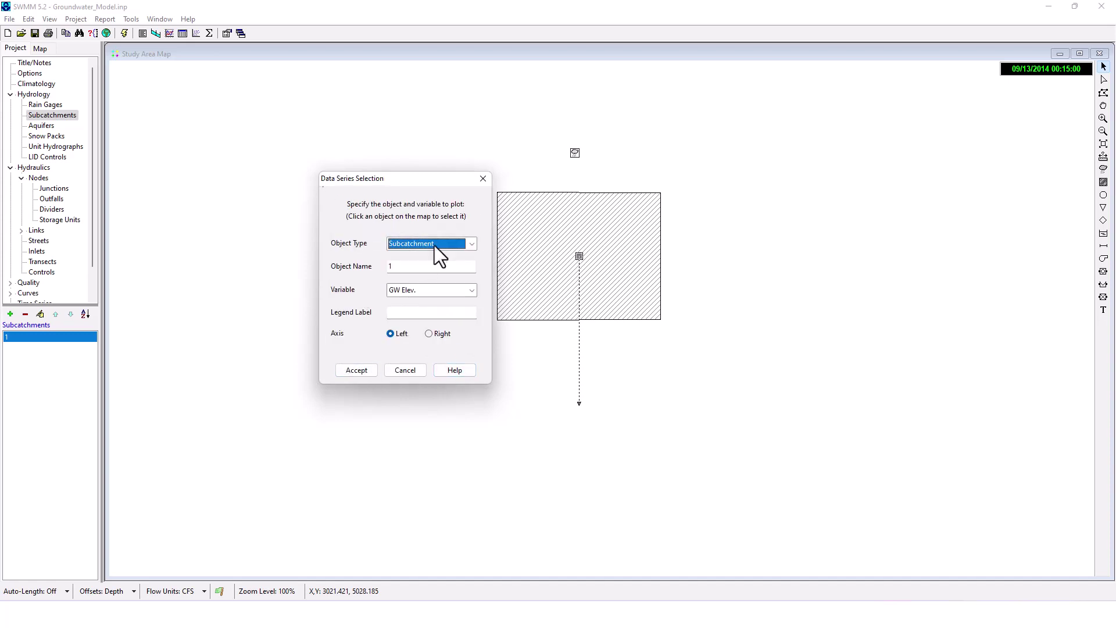
click(441, 334)
click(471, 289)
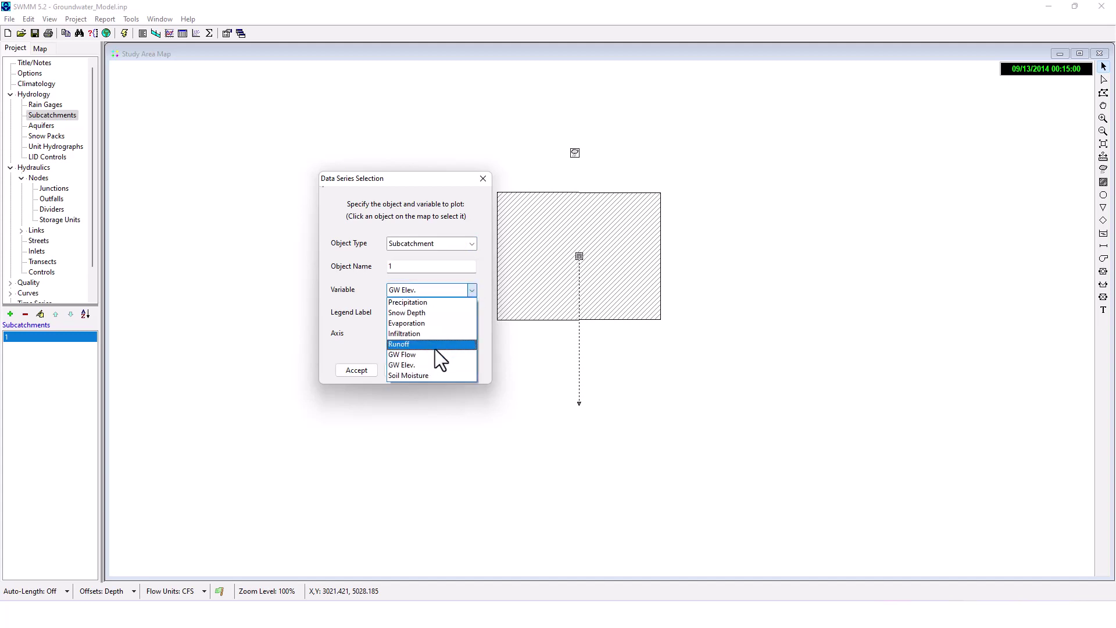
click(432, 375)
click(357, 370)
click(363, 370)
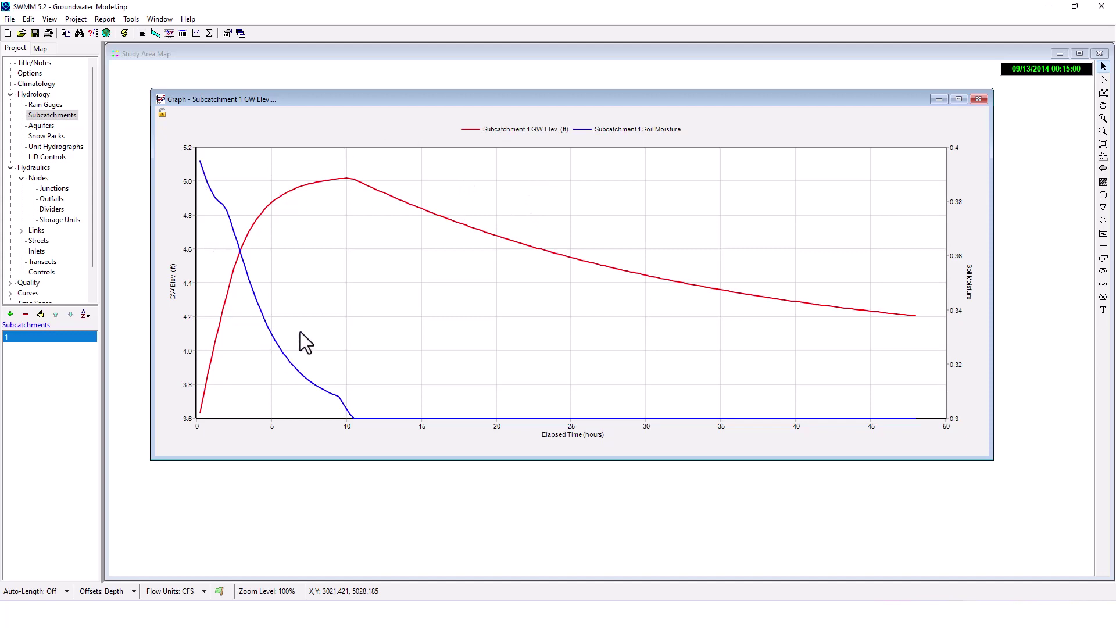
mouse_move(377, 97)
mouse_down()
mouse_move(371, 91)
mouse_move(375, 99)
mouse_up()
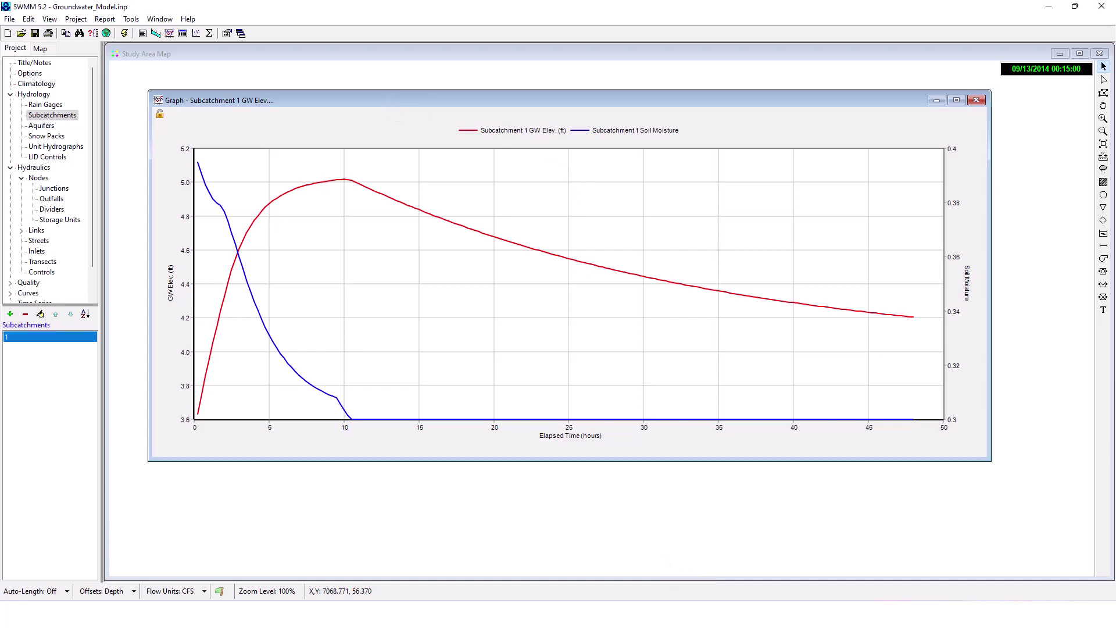
click(733, 618)
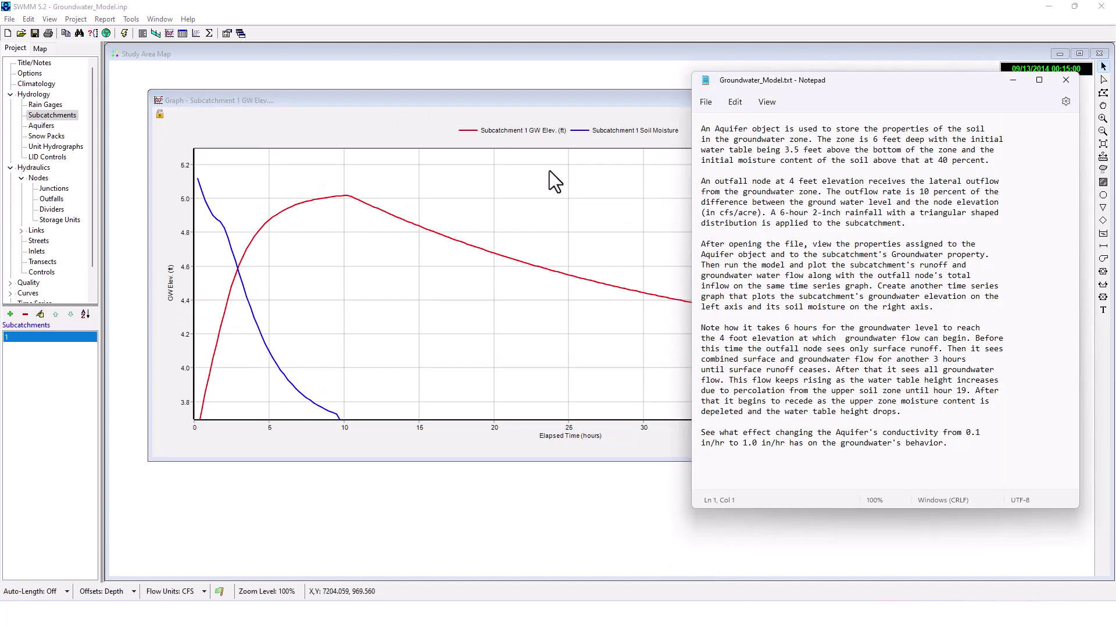
mouse_move(522, 103)
mouse_down()
mouse_move(486, 86)
mouse_move(542, 108)
mouse_up()
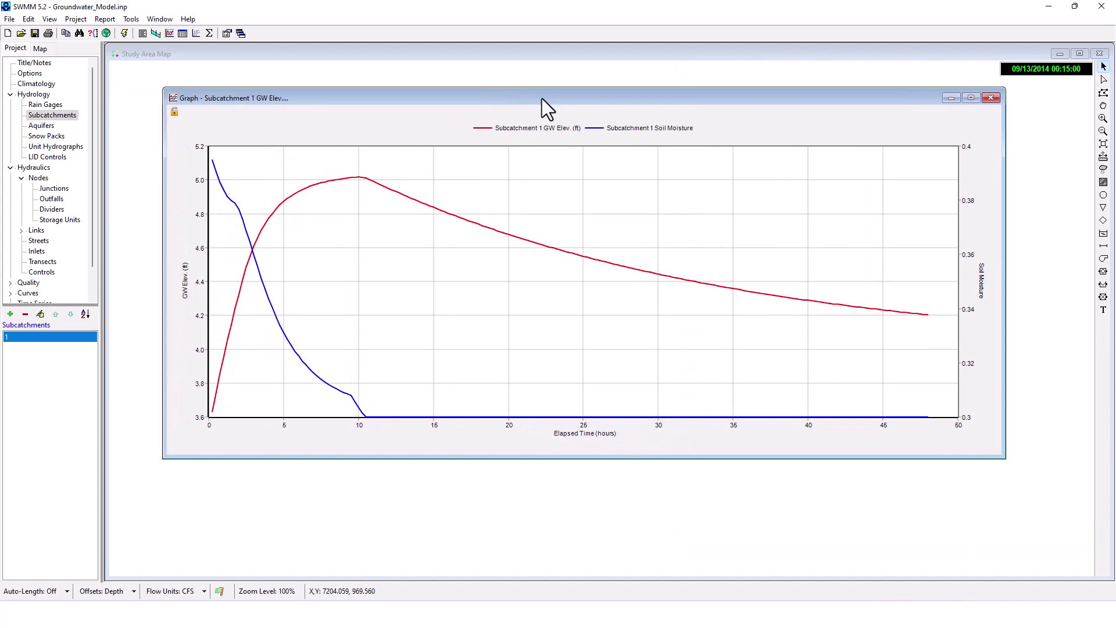